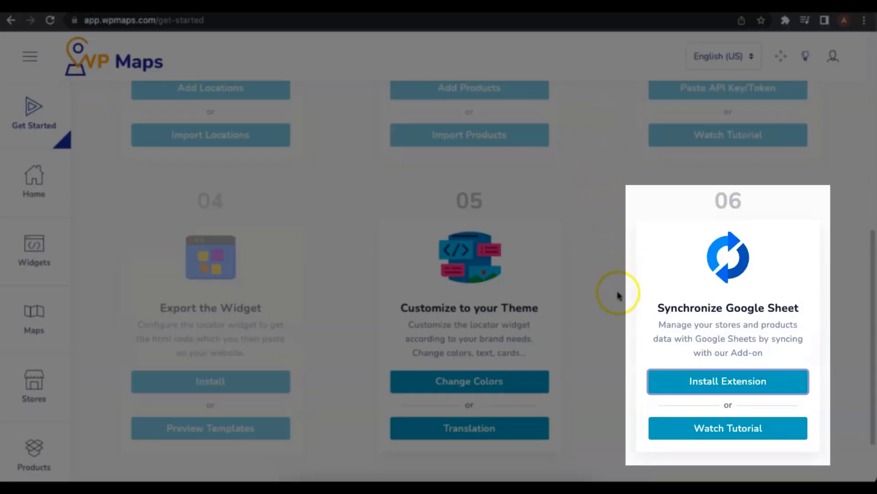
# - Open the install page of the WP Maps Google Sheets extension and switch to Demo Sheet in Google Sheets
pyautogui.click(659, 384)
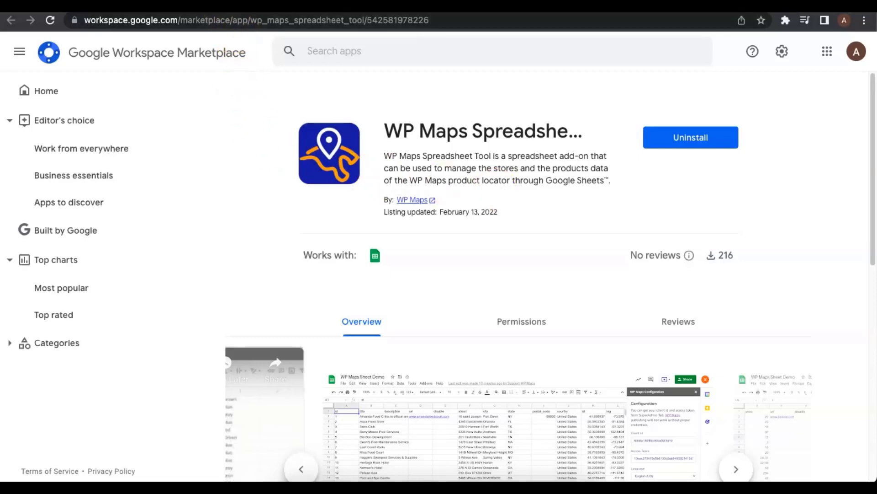
pyautogui.click(274, 6)
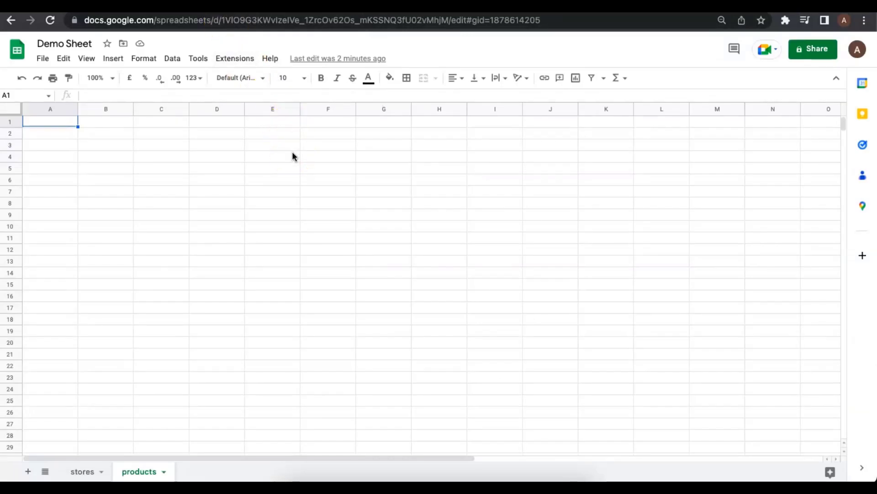
pyautogui.click(231, 58)
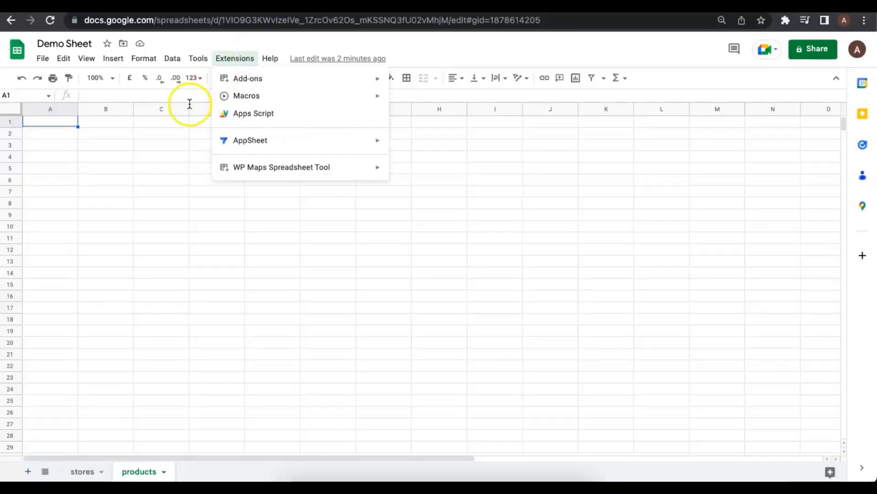
pyautogui.click(176, 156)
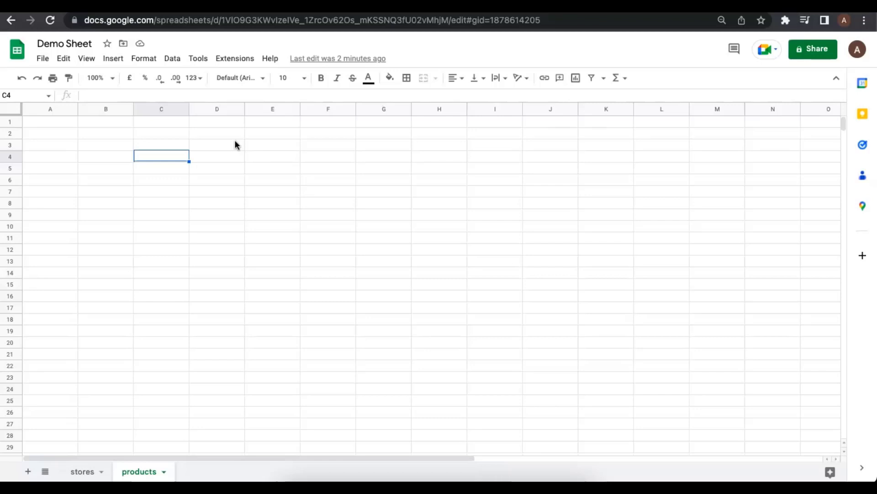
# - Open the configuration of the WP Maps Spreadsheet Tool add-on
pyautogui.click(222, 59)
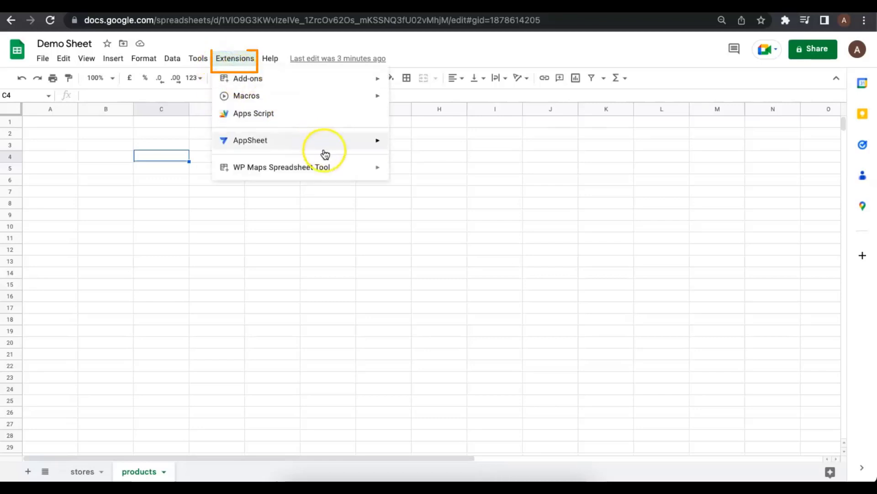
pyautogui.moveTo(333, 168)
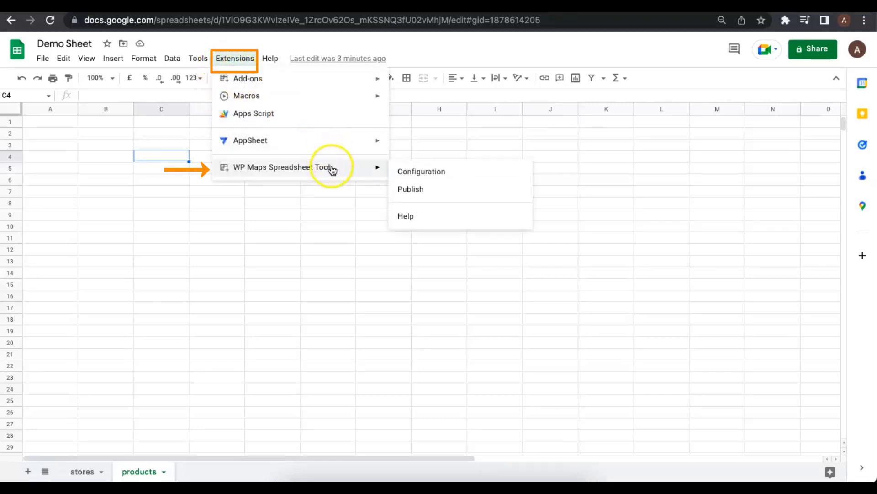
pyautogui.click(405, 171)
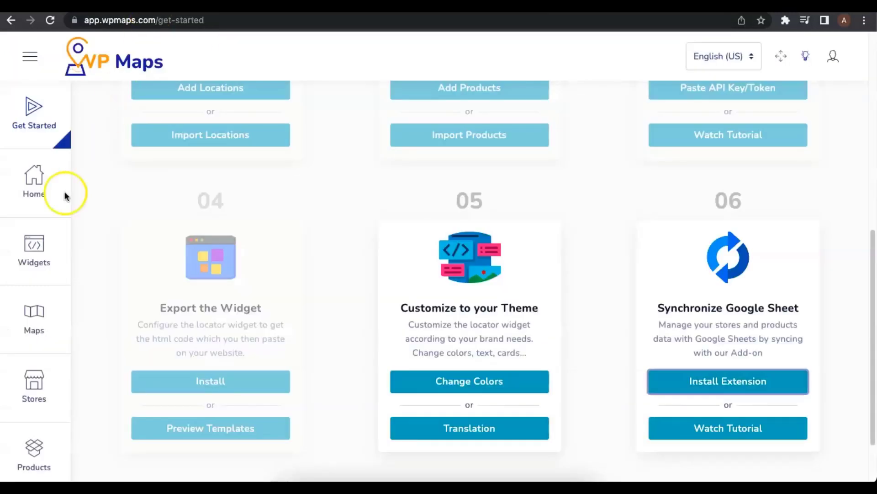
# - In WP Maps, open the Super Admin access token settings and copy the client ID
pyautogui.scroll(-6, 65, 196)
pyautogui.click(39, 282)
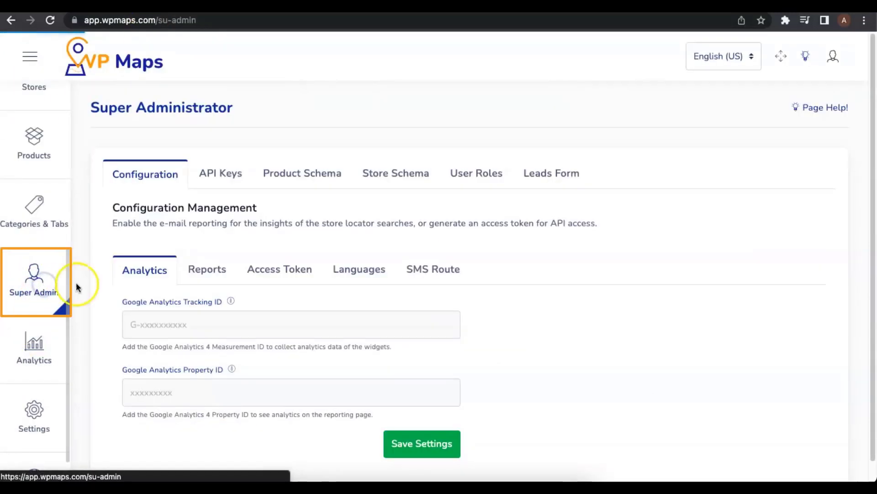
pyautogui.click(268, 265)
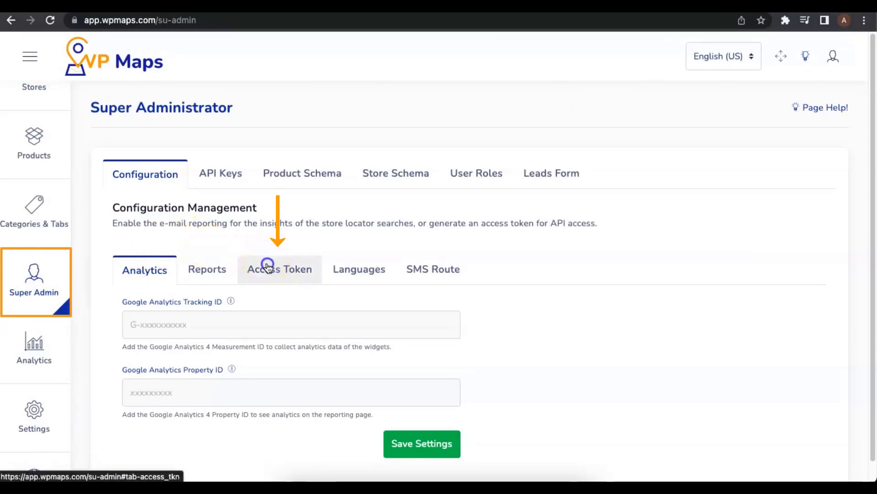
pyautogui.moveTo(235, 321); pyautogui.dragTo(124, 319)
pyautogui.rightClick(135, 326)
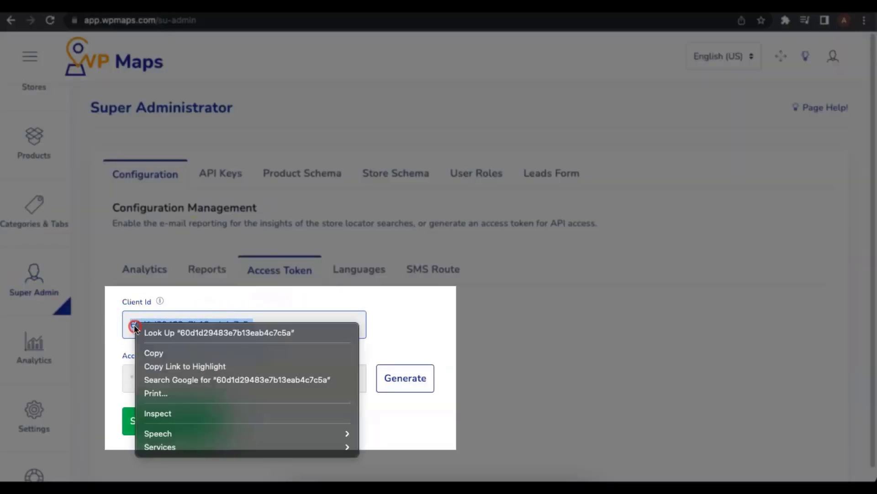
pyautogui.click(137, 353)
# - Switch to Demo Sheet in Google Sheets and paste the copied client ID into the add-on's Client Id field
pyautogui.click(235, 15)
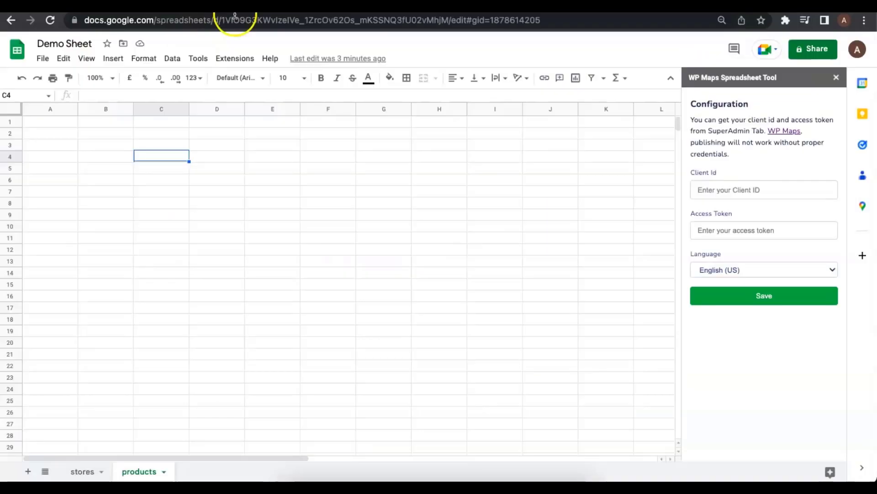
pyautogui.rightClick(709, 195)
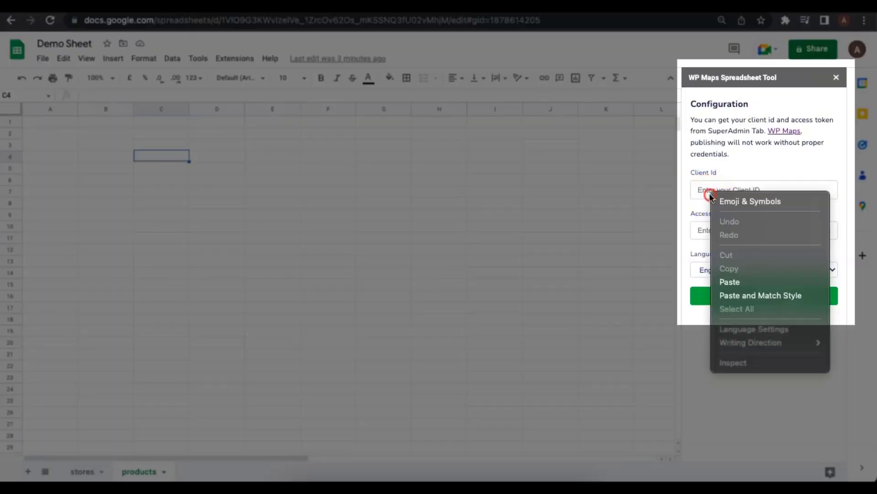
pyautogui.click(734, 283)
# - Switch to the WP Maps dashboard, generate a new access token, copy it and save it
pyautogui.click(168, 14)
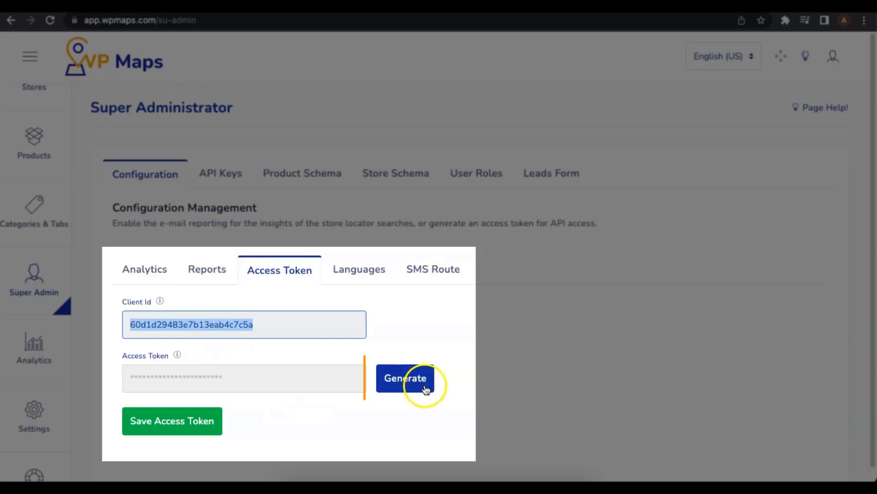
pyautogui.click(425, 386)
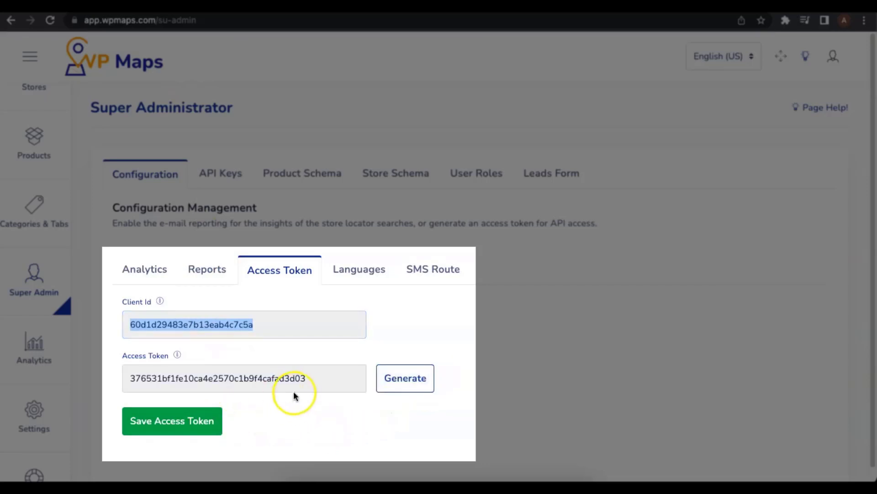
pyautogui.moveTo(303, 378); pyautogui.dragTo(125, 372)
pyautogui.rightClick(150, 380)
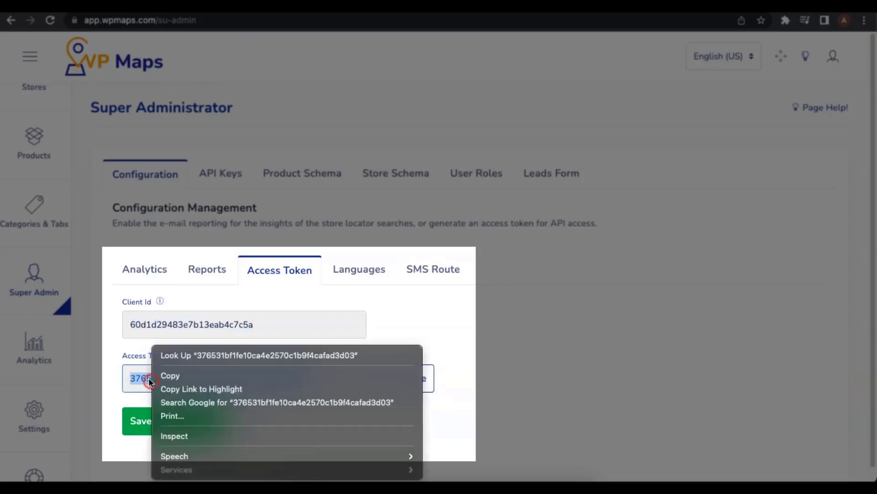
pyautogui.click(171, 376)
pyautogui.click(174, 420)
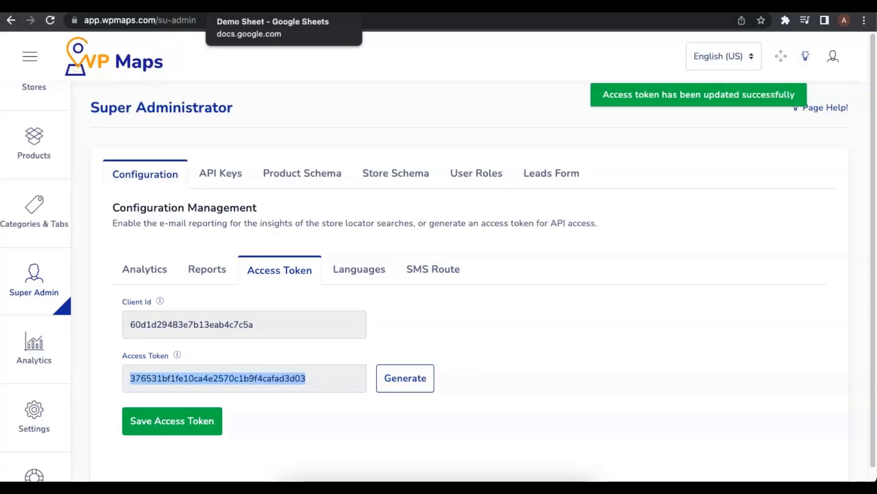
# - Back in Google Sheets, paste the access token into the add-on's Access Token field, save the configuration and close it
pyautogui.click(405, 6)
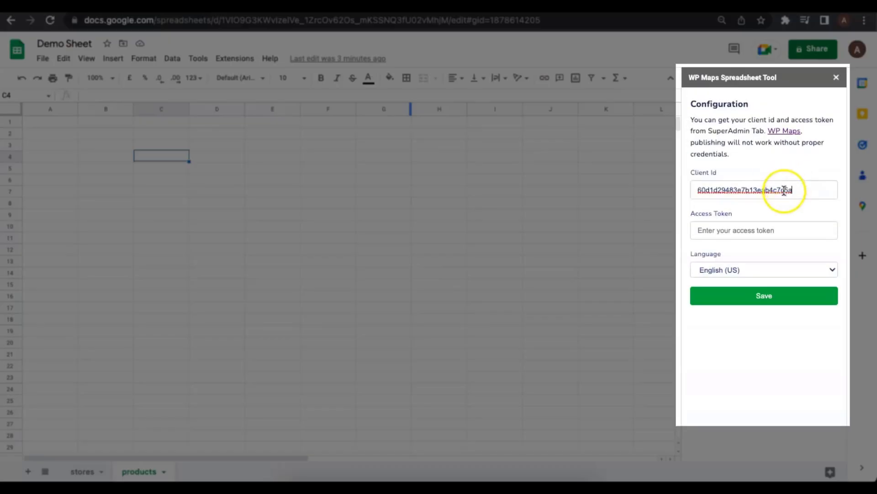
pyautogui.rightClick(737, 230)
pyautogui.click(771, 318)
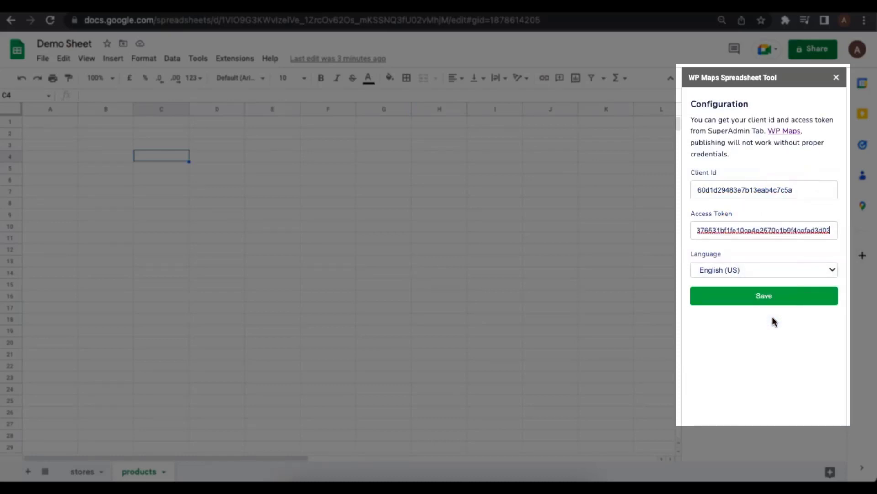
pyautogui.click(763, 296)
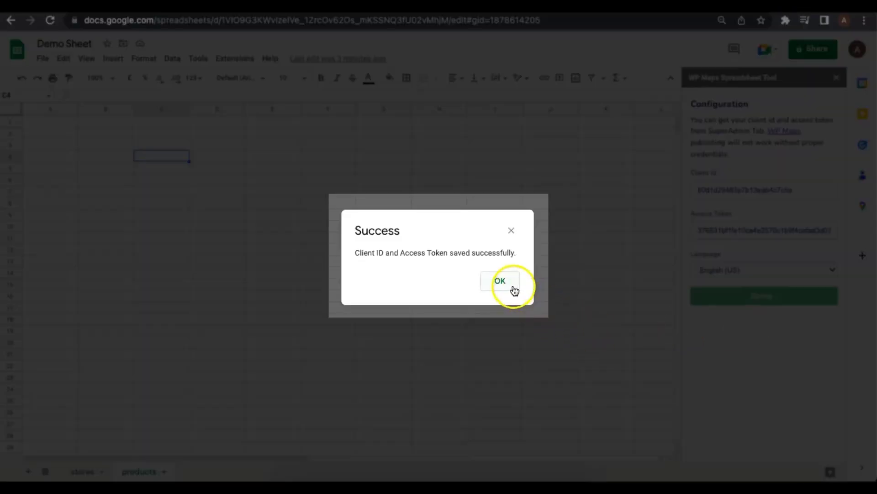
pyautogui.click(513, 287)
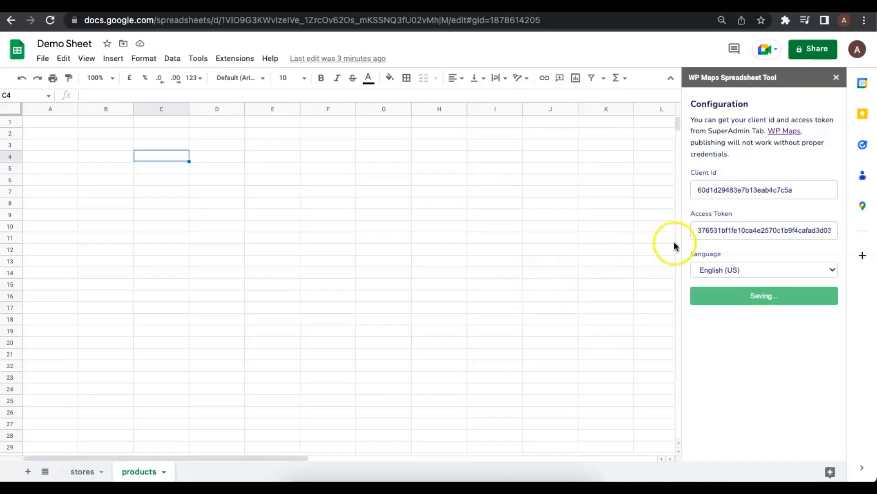
pyautogui.click(835, 83)
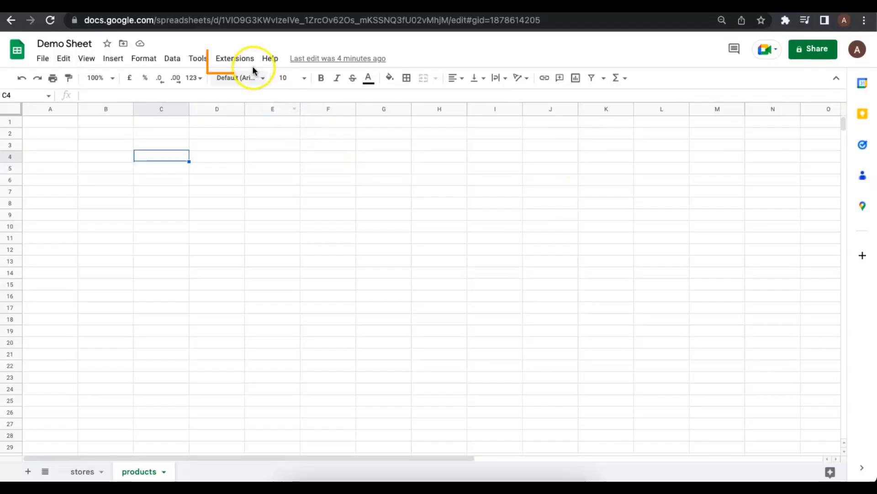
# - Open the Publish options of the WP Maps Spreadsheet Tool add-on
pyautogui.click(239, 59)
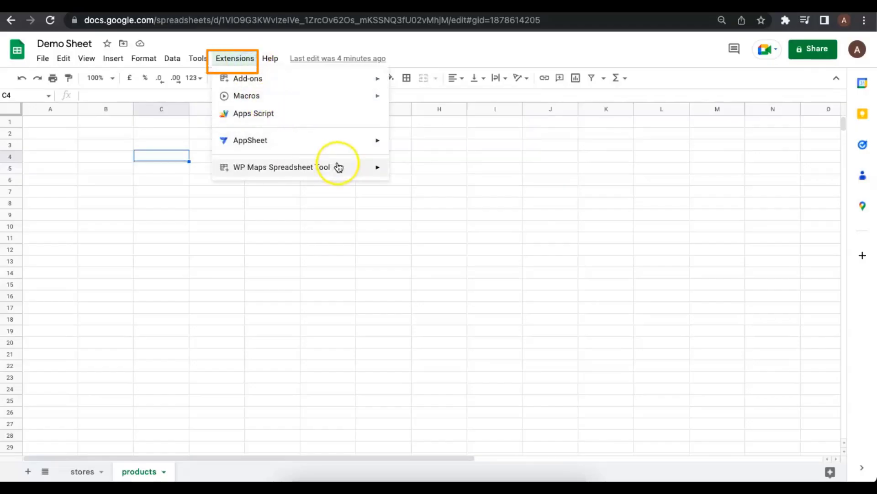
pyautogui.moveTo(341, 167)
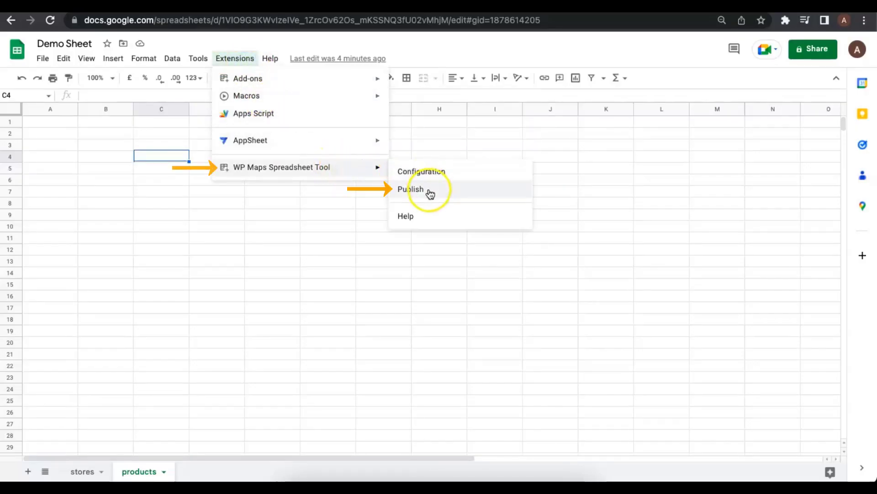
pyautogui.click(429, 191)
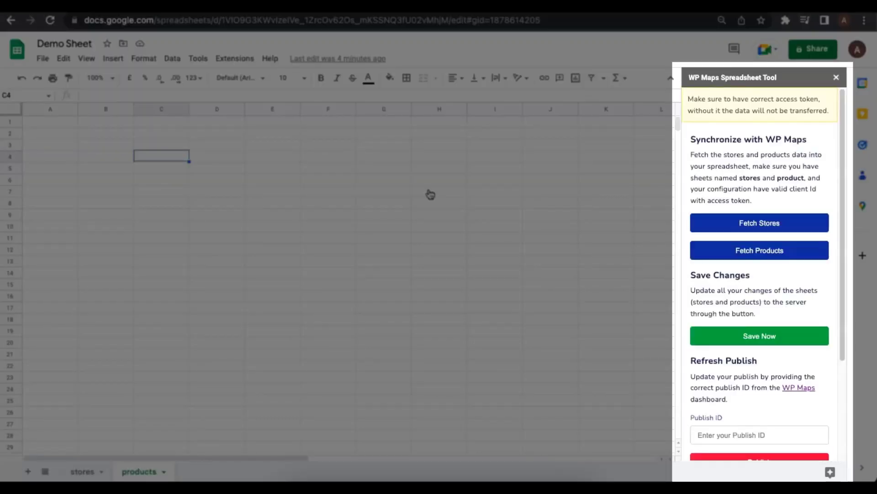
# - Fetch the WP Maps store data into the stores sheet and look through the rows
pyautogui.click(82, 471)
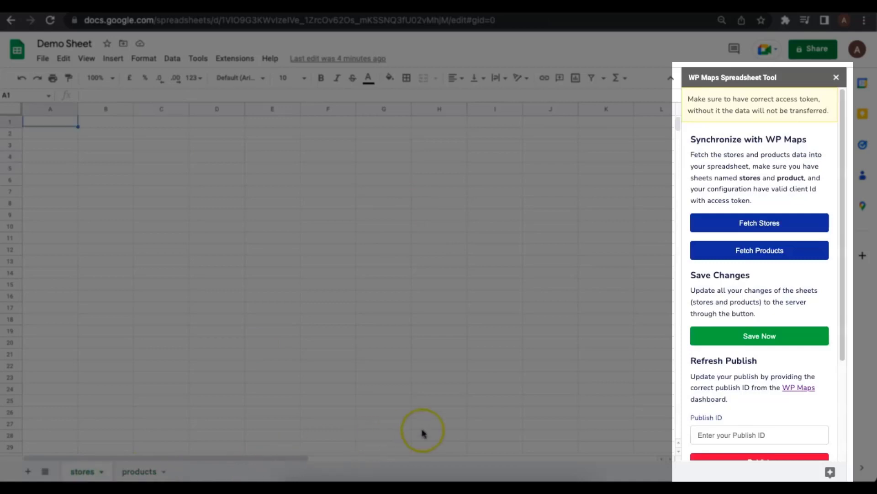
pyautogui.click(736, 229)
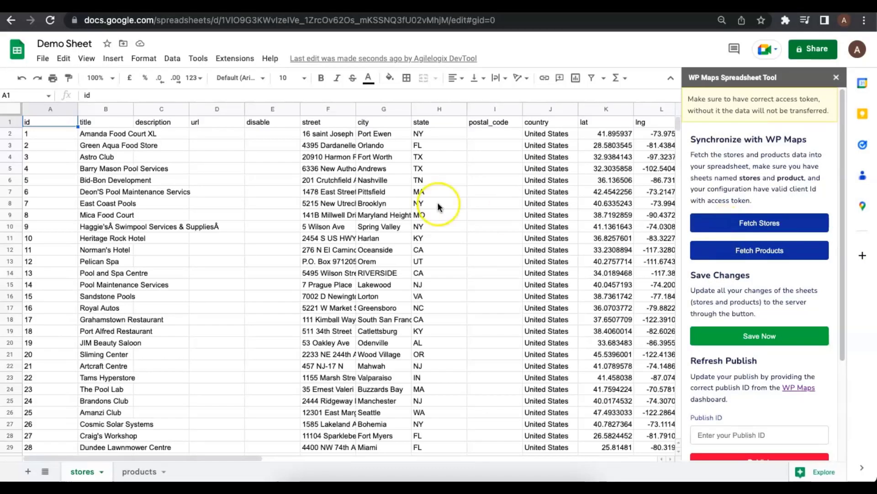
pyautogui.scroll(-2, 451, 199)
pyautogui.scroll(-1, 451, 200)
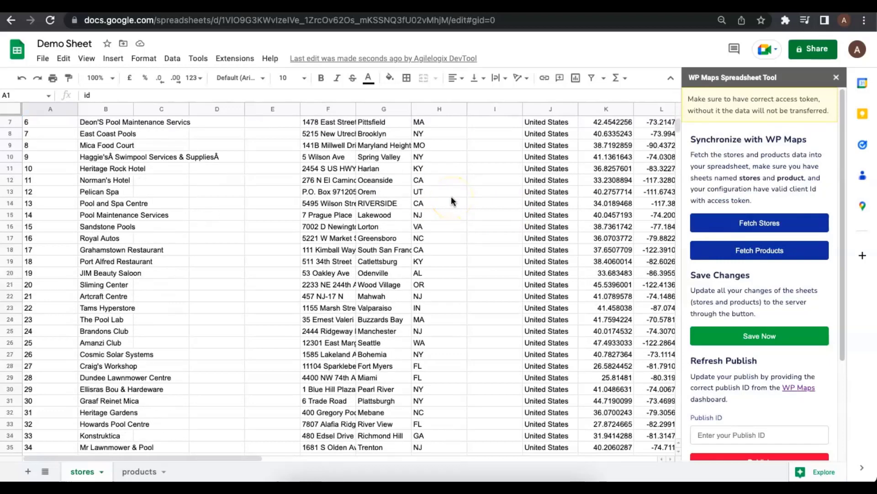
# - Fetch the WP Maps product data into the products sheet and widen the title column to fit the full product titles
pyautogui.click(140, 471)
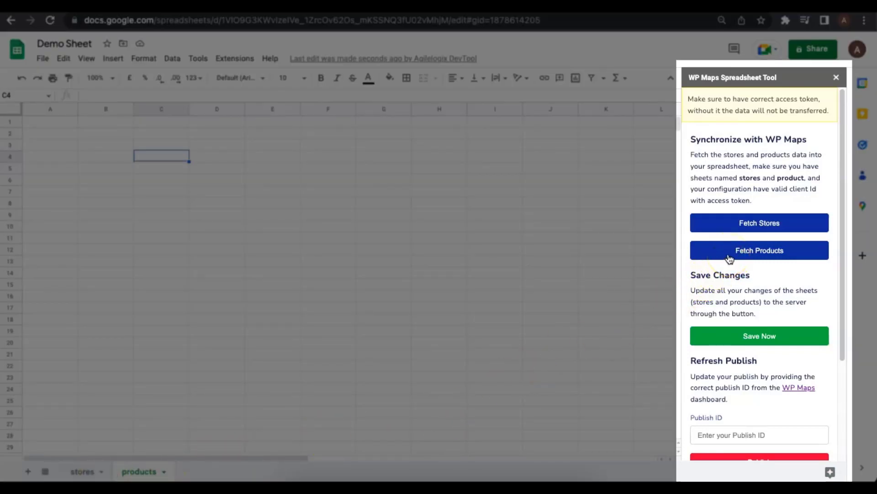
pyautogui.click(730, 256)
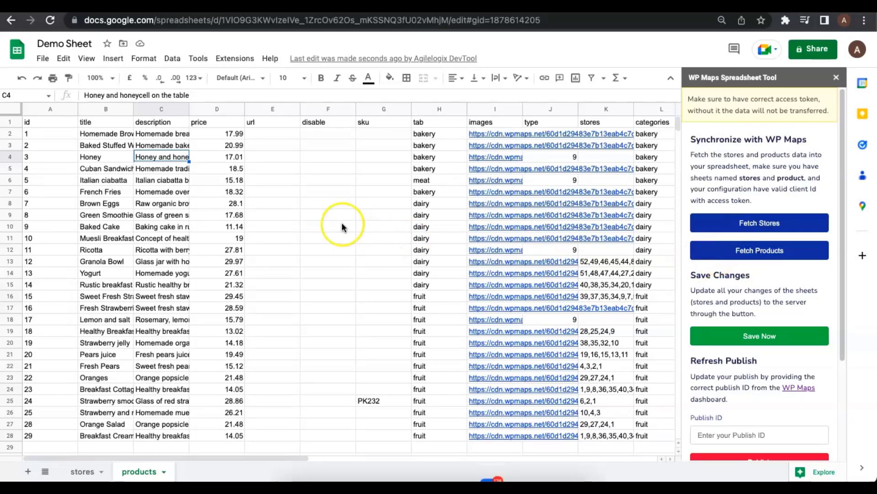
pyautogui.moveTo(133, 109); pyautogui.dragTo(168, 109)
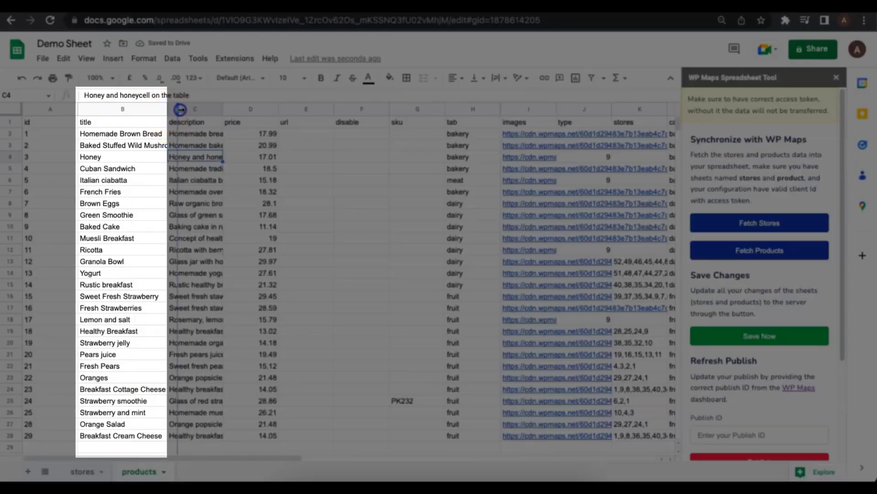
pyautogui.doubleClick(181, 109)
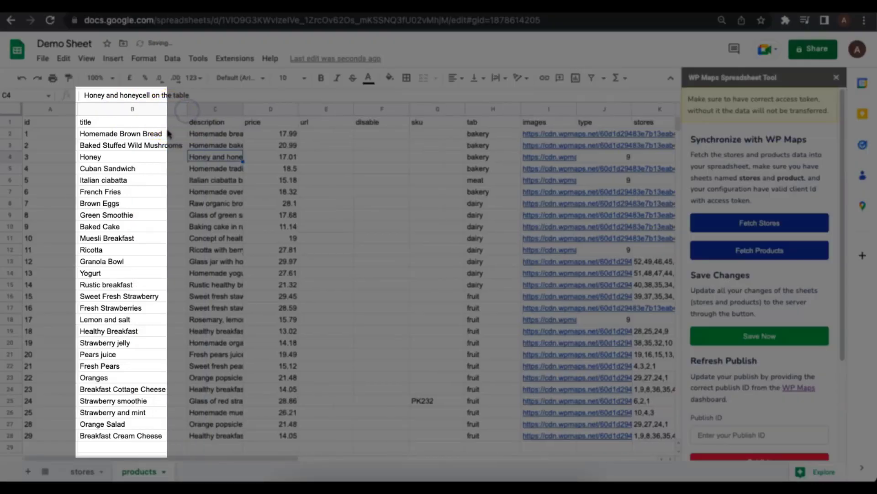
# - Change the product title in cell B2 to "Homemade White Bread"
pyautogui.click(143, 133)
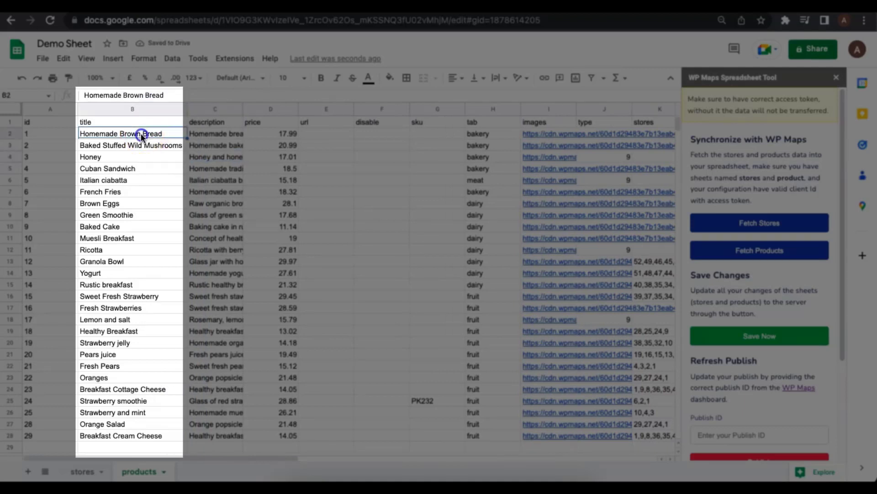
pyautogui.moveTo(143, 99); pyautogui.dragTo(126, 99)
pyautogui.write('White')
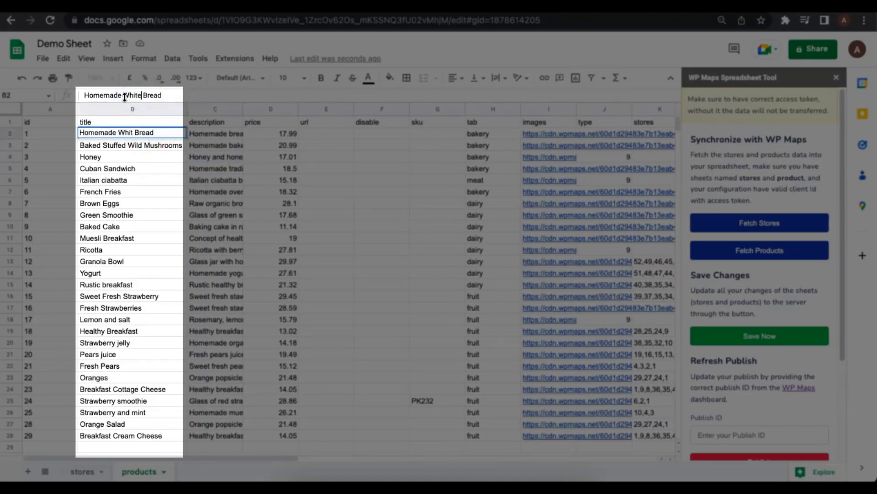
# - Remove the word "Wild" from the product title in cell B3
pyautogui.click(137, 145)
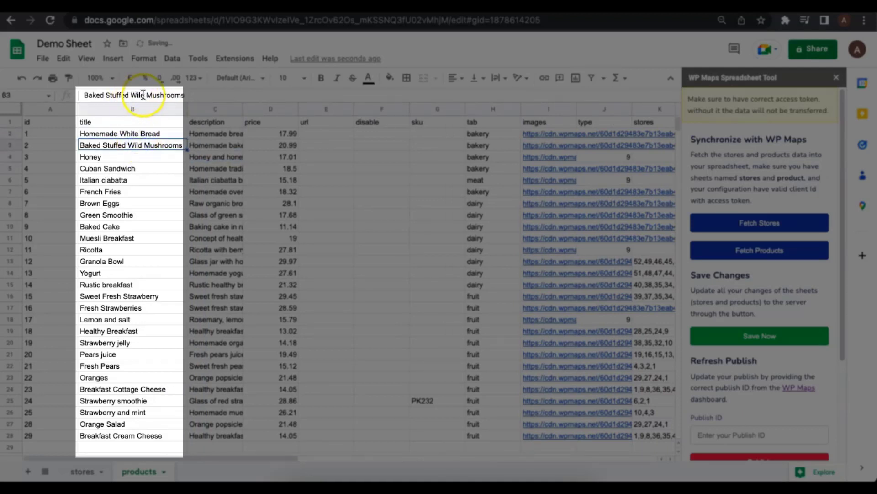
pyautogui.moveTo(146, 95); pyautogui.dragTo(131, 95)
pyautogui.press('BackSpace')
# - Set the product prices to 17.97 in D2 and 20.97 in D3, and save the changes to WP Maps
pyautogui.click(293, 134)
pyautogui.click(127, 97)
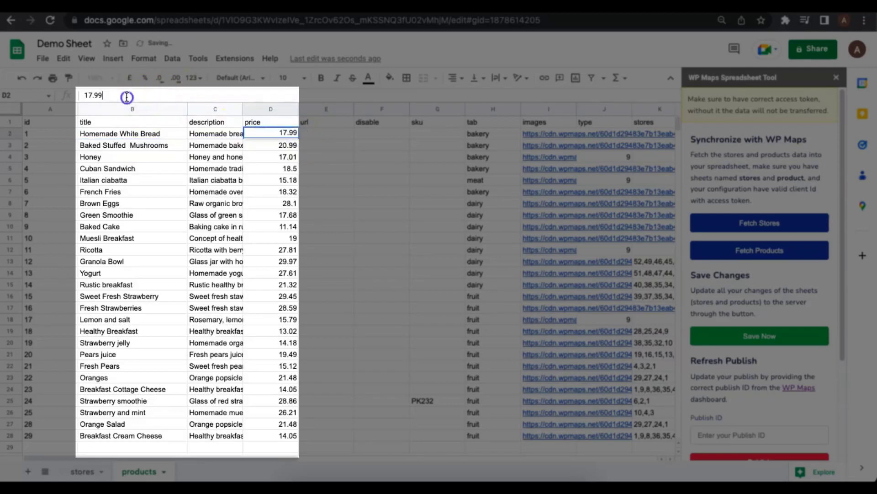
pyautogui.click(261, 146)
pyautogui.click(132, 97)
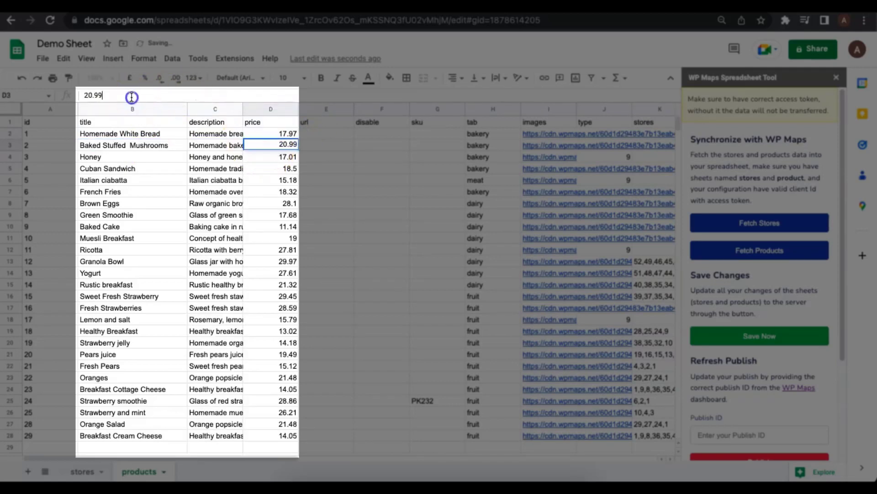
pyautogui.write('7')
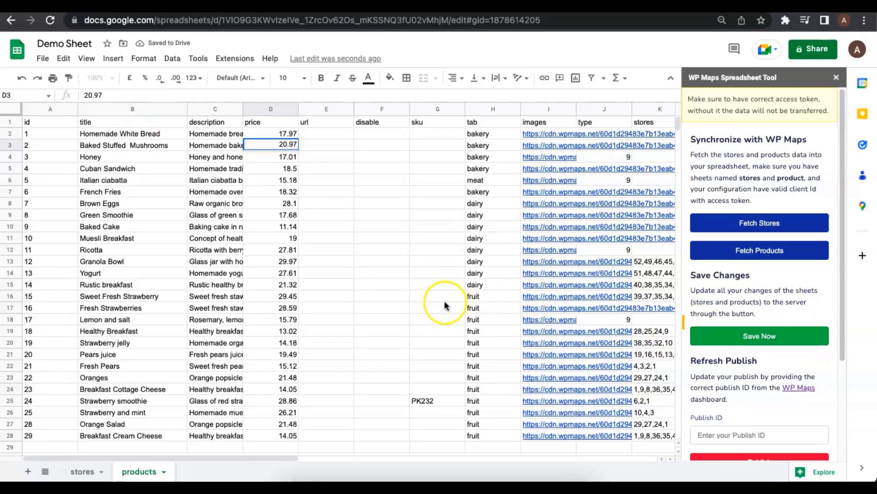
pyautogui.click(418, 298)
pyautogui.click(759, 336)
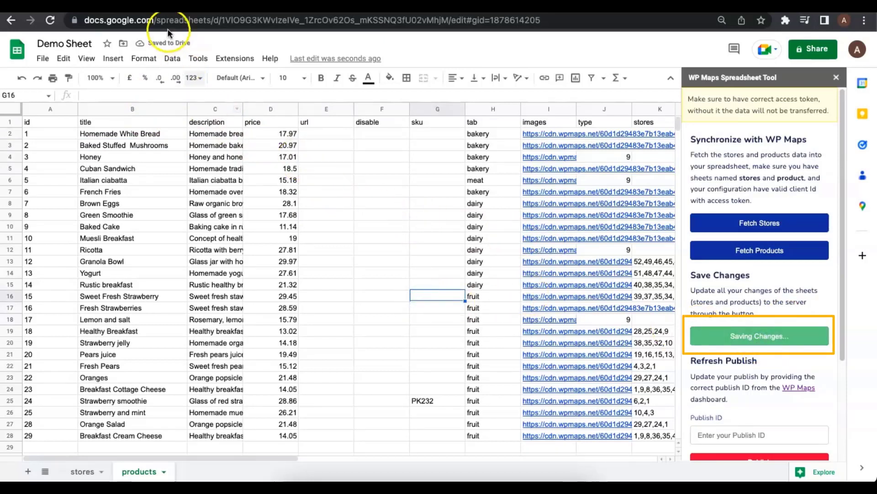
# - Check the two edited products in the WP Maps dashboard's product table, and return to the sheet and dismiss the save results
pyautogui.click(155, 6)
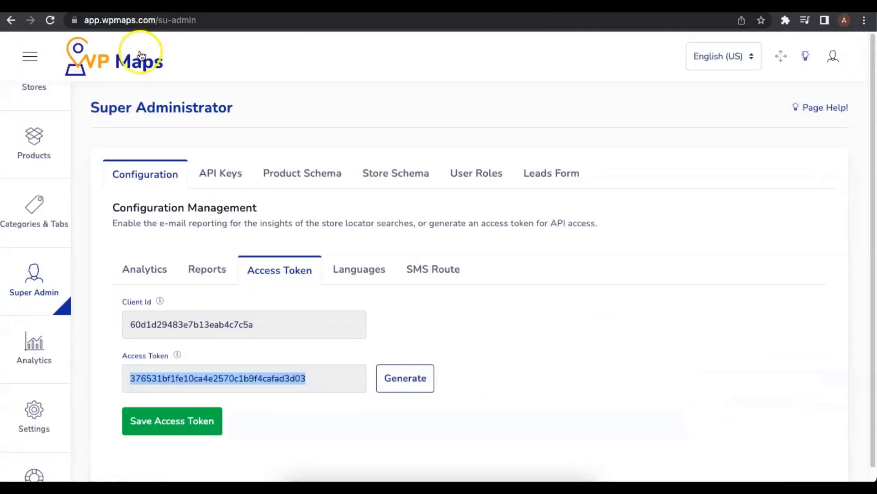
pyautogui.scroll(1, 28, 238)
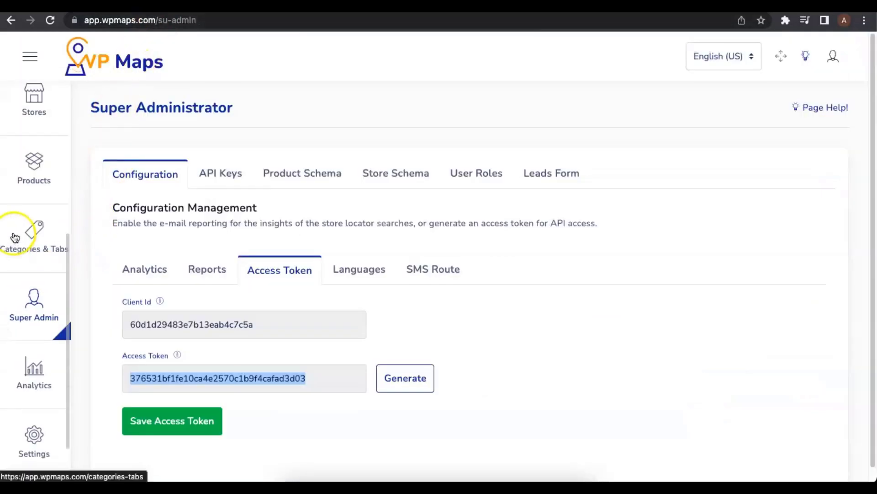
pyautogui.click(33, 170)
pyautogui.click(147, 168)
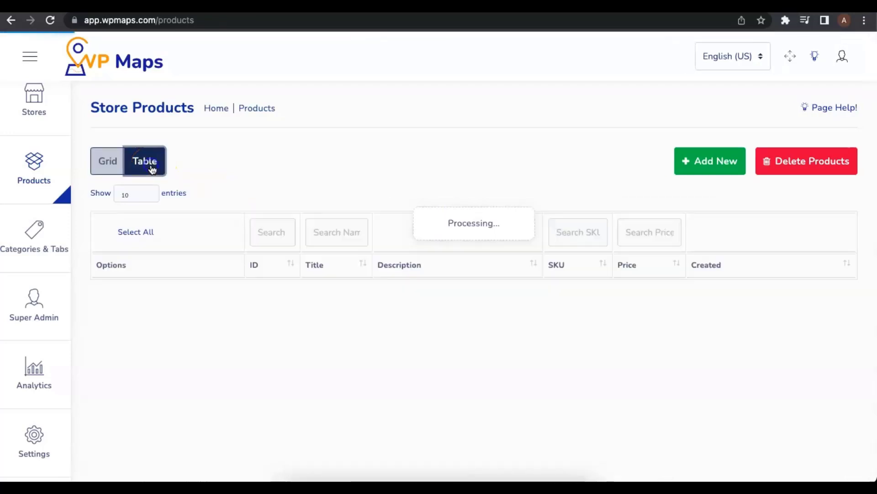
pyautogui.click(295, 241)
pyautogui.click(227, 232)
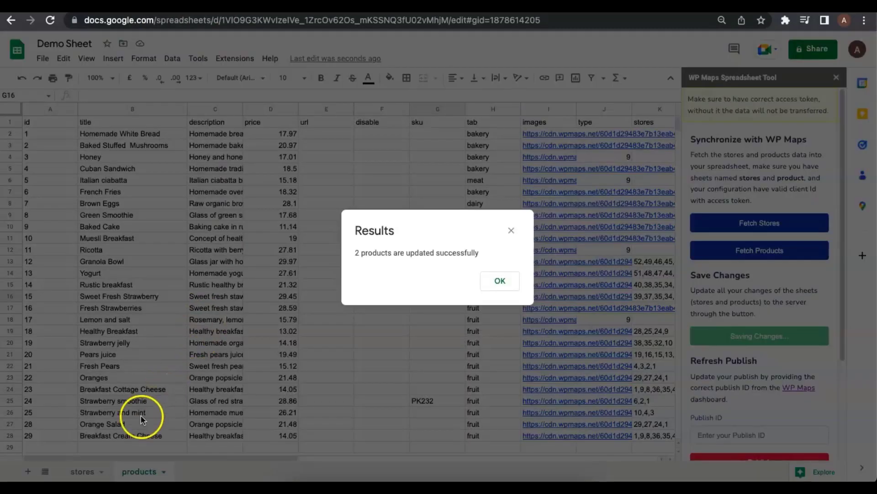
pyautogui.click(511, 285)
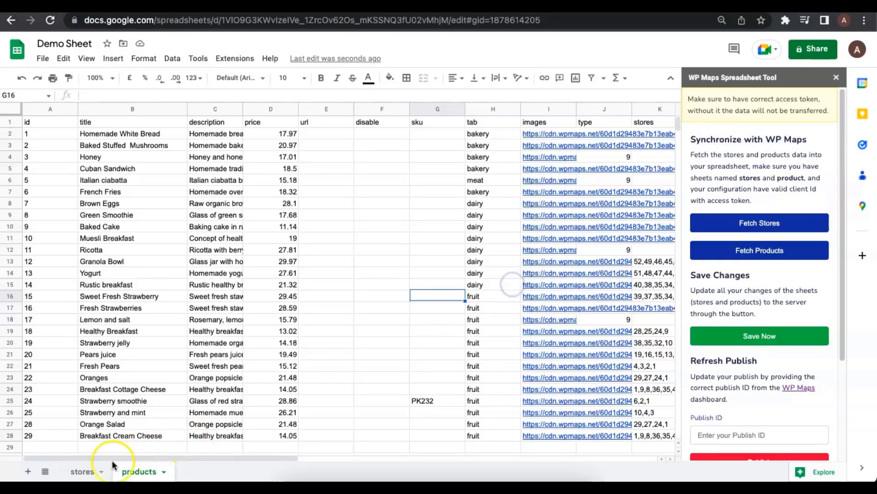
# - On the stores sheet, widen the title column and change the store title in B2 to "Amanda Food Court 23"
pyautogui.click(79, 471)
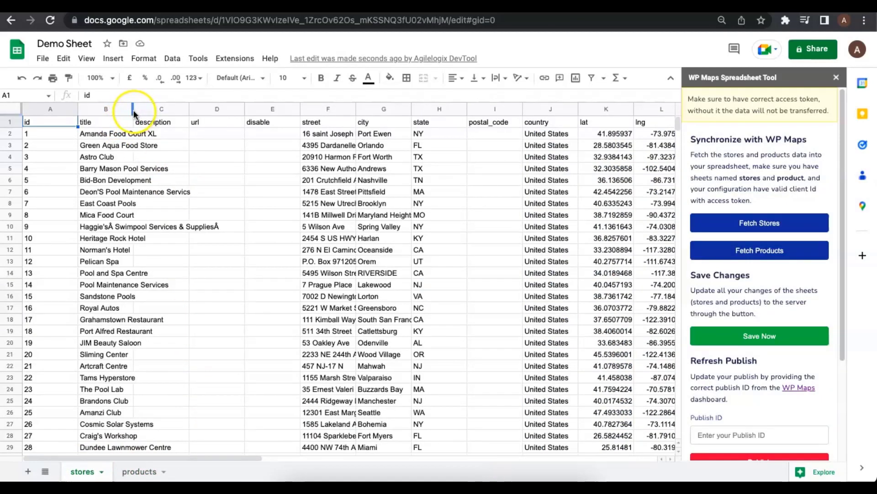
pyautogui.moveTo(133, 112); pyautogui.dragTo(160, 112)
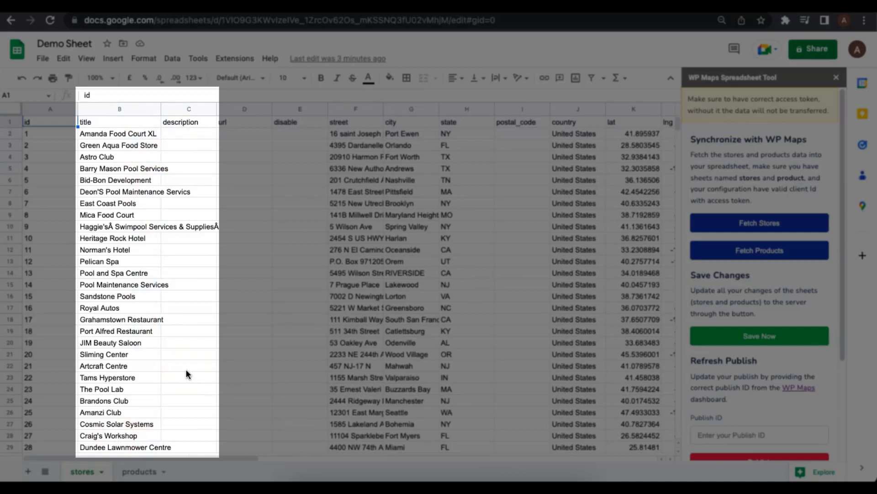
pyautogui.click(154, 132)
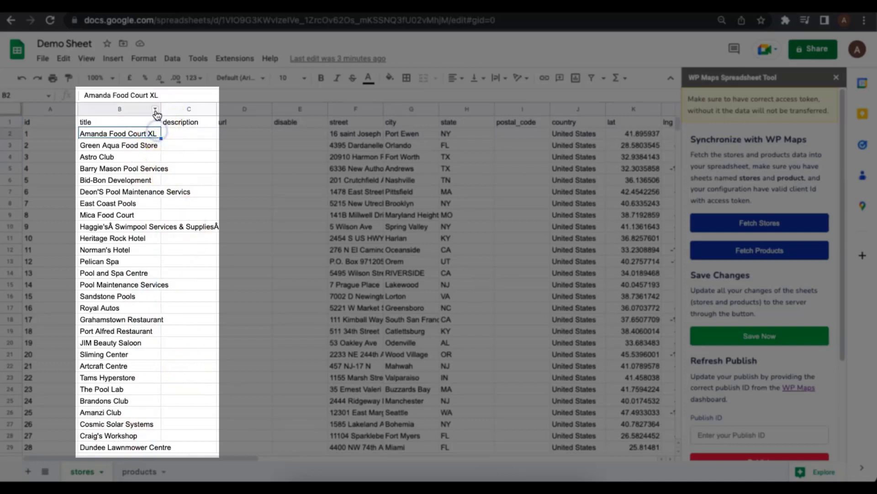
pyautogui.click(162, 96)
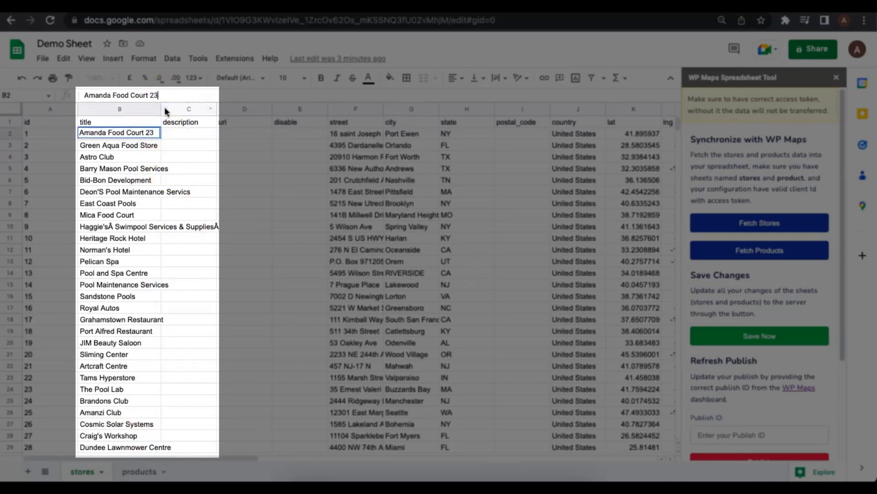
# - Change the store title in cell B3 to "Blue Aqua Food Store"
pyautogui.click(140, 144)
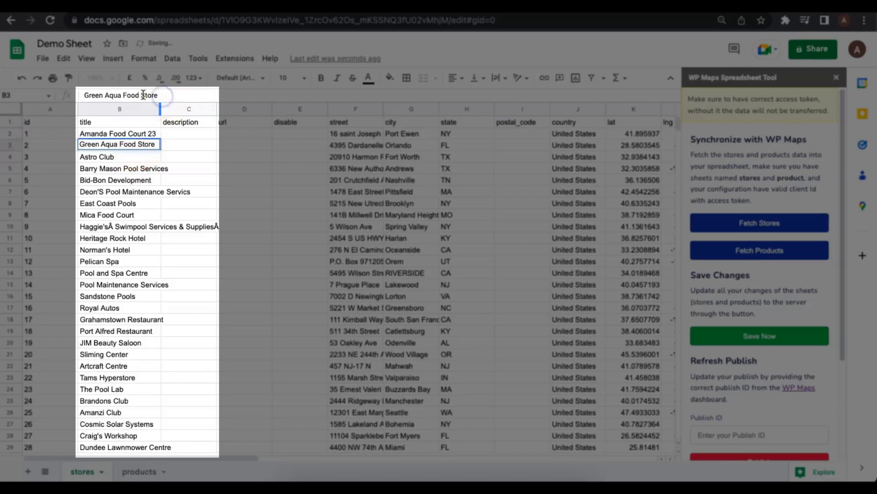
pyautogui.doubleClick(105, 95)
pyautogui.write('Blue')
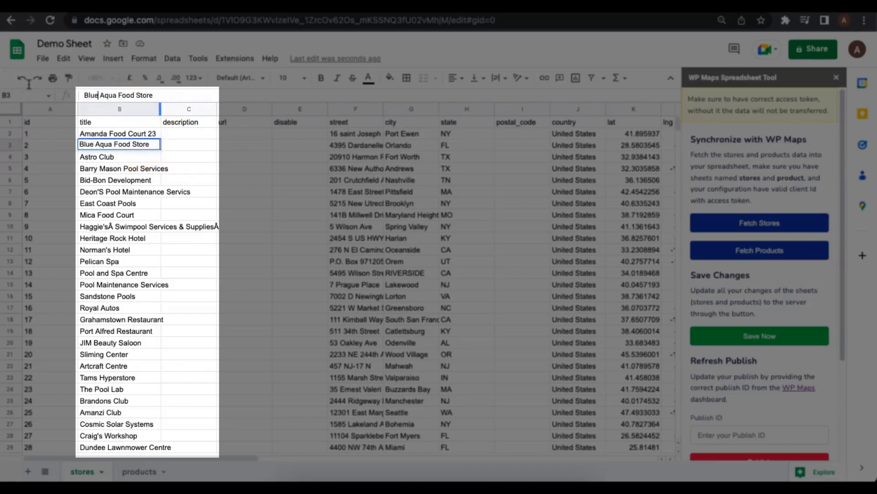
pyautogui.click(189, 145)
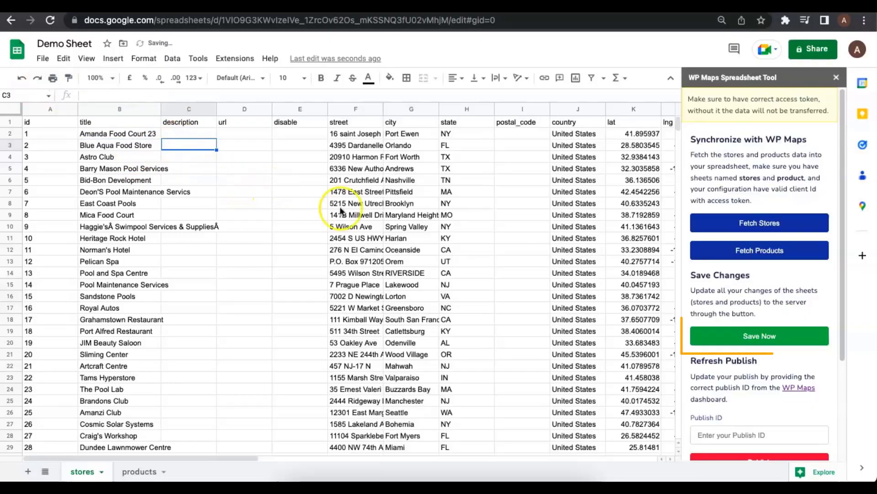
# - Save the store changes to WP Maps and check the edited stores in the WP Maps dashboard's store list
pyautogui.click(740, 339)
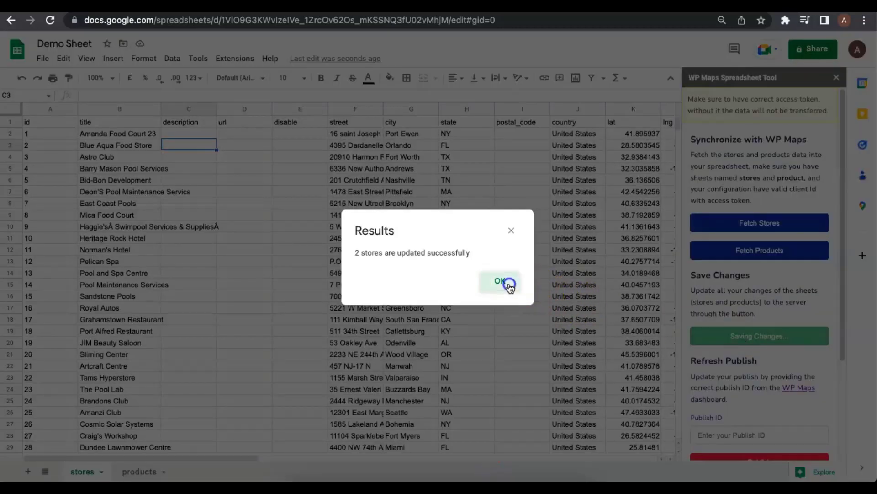
pyautogui.click(510, 284)
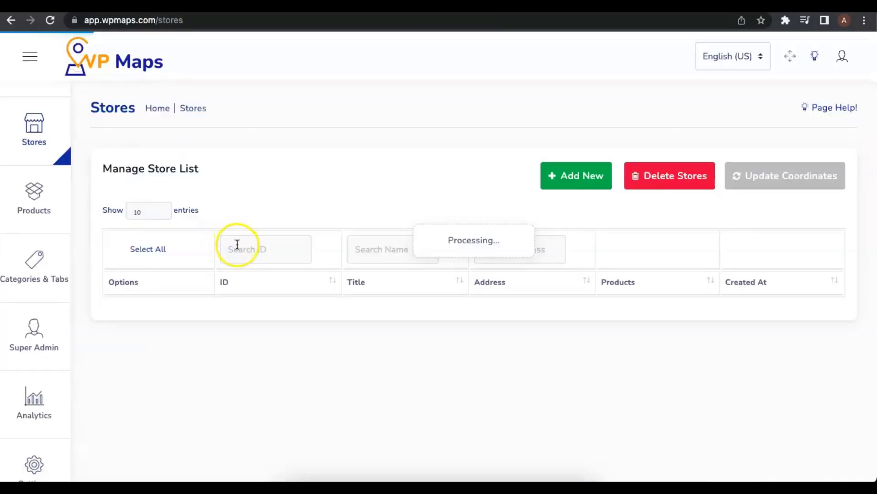
pyautogui.click(248, 254)
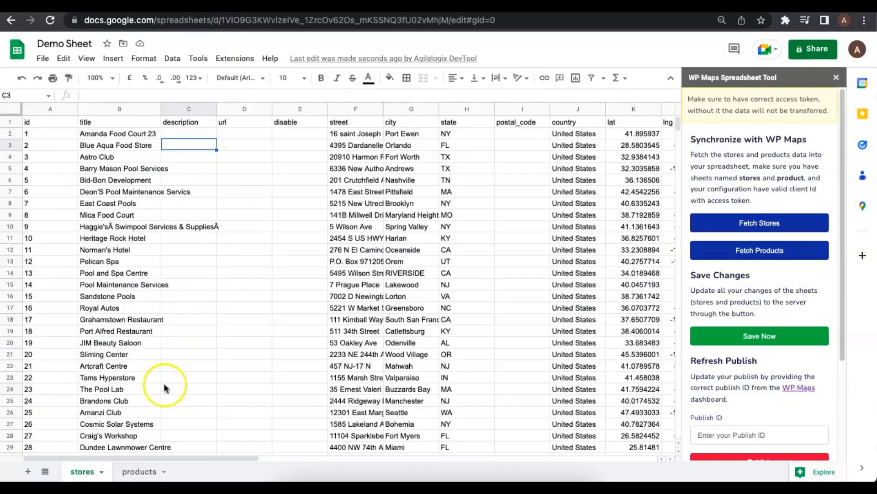
# - Copy the Muesli Breakfast and Ricotta rows of the products sheet into rows 29 and 30, and clear the copied ids in A29:A30
pyautogui.click(139, 473)
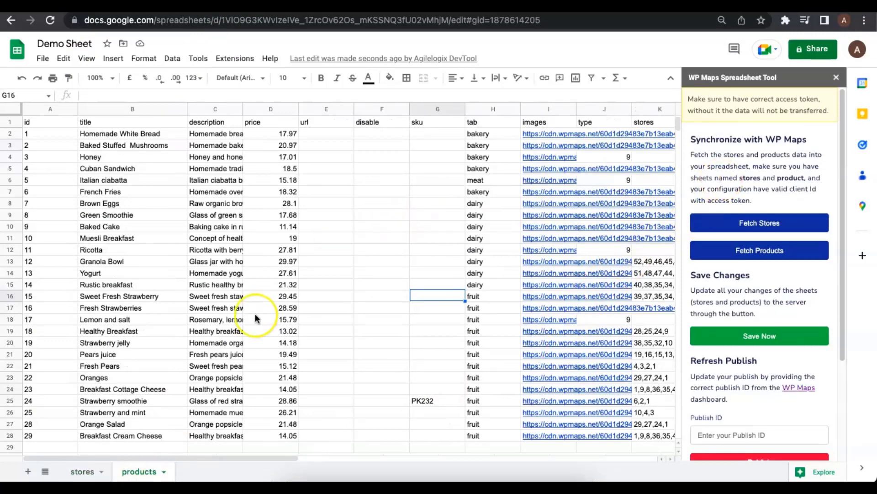
pyautogui.scroll(-1, 94, 371)
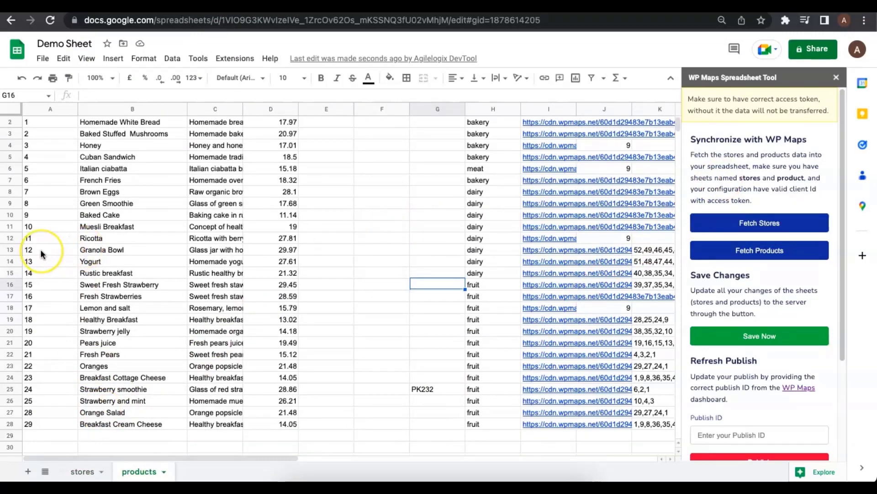
pyautogui.keyDown('shift'); pyautogui.click(15, 238); pyautogui.keyUp('shift')
pyautogui.click(12, 231)
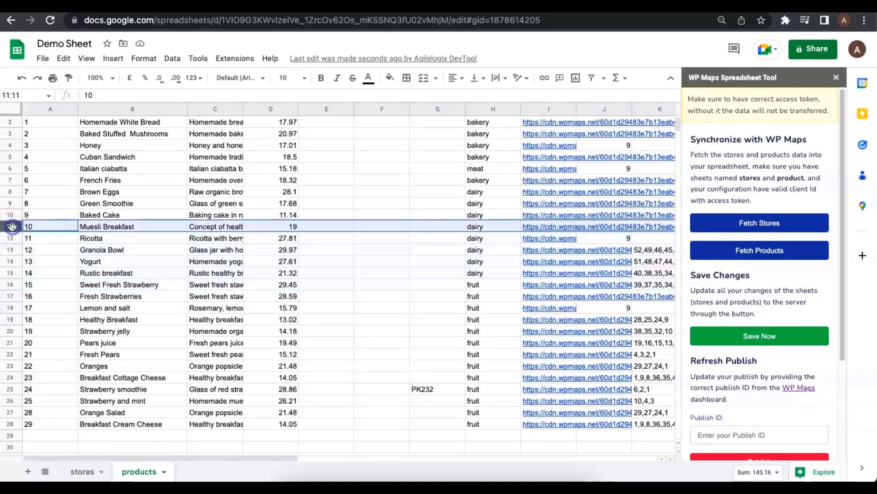
pyautogui.keyDown('shift'); pyautogui.click(12, 237); pyautogui.keyUp('shift')
pyautogui.rightClick(14, 235)
pyautogui.click(45, 248)
pyautogui.scroll(-1, 178, 287)
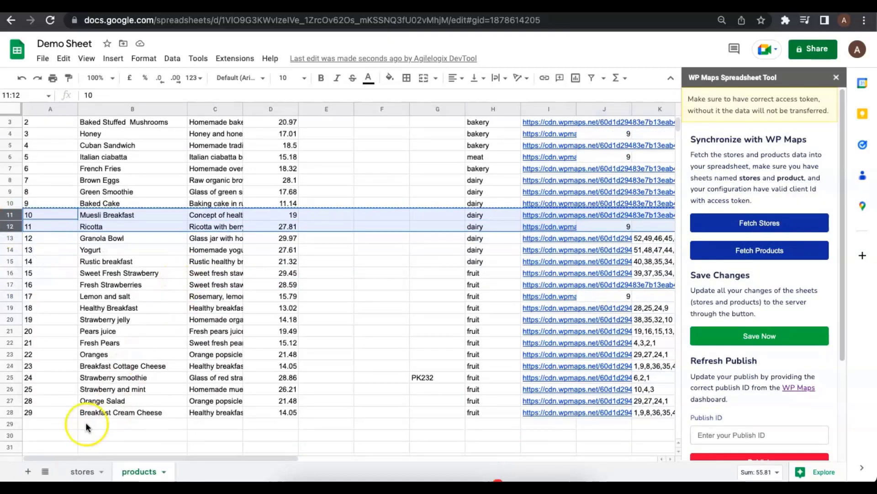
pyautogui.click(73, 424)
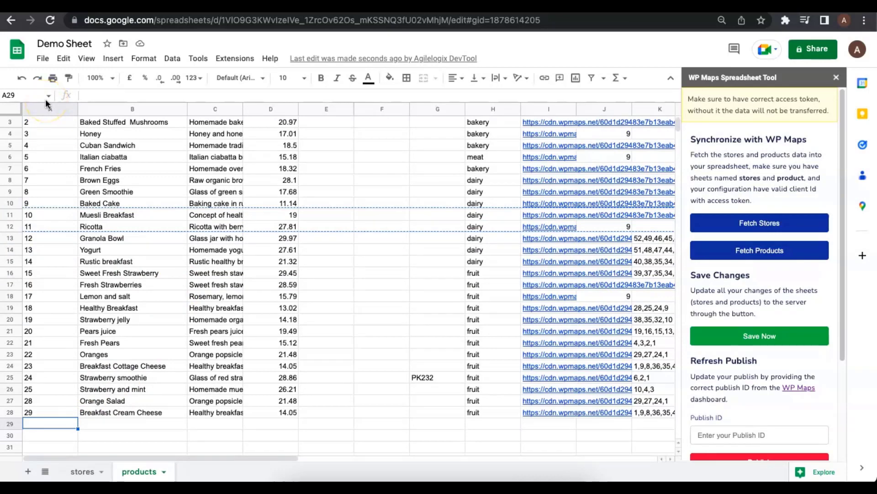
pyautogui.hotkey('ctrl', 'v')
pyautogui.moveTo(68, 427); pyautogui.dragTo(64, 436)
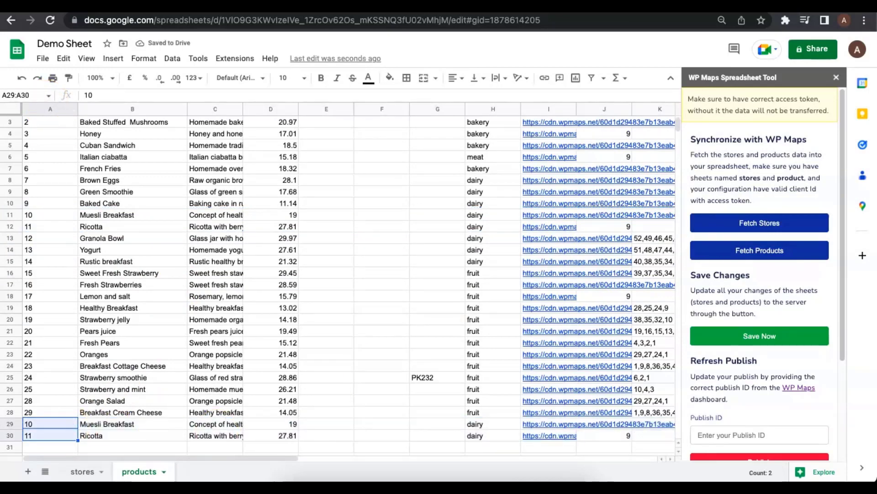
# - Rename the copied products to "Muesli Breakfast Large" in B29 and "Ricotta Cheese" in B30
pyautogui.click(128, 424)
pyautogui.click(107, 95)
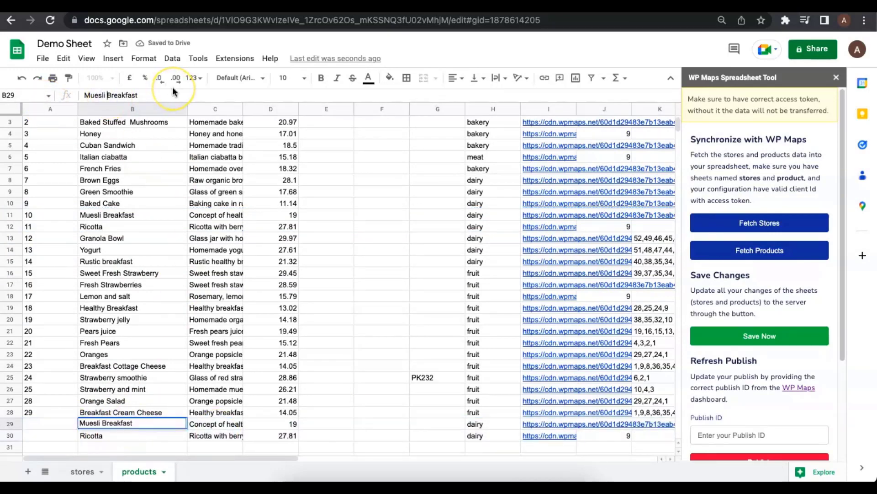
pyautogui.click(164, 93)
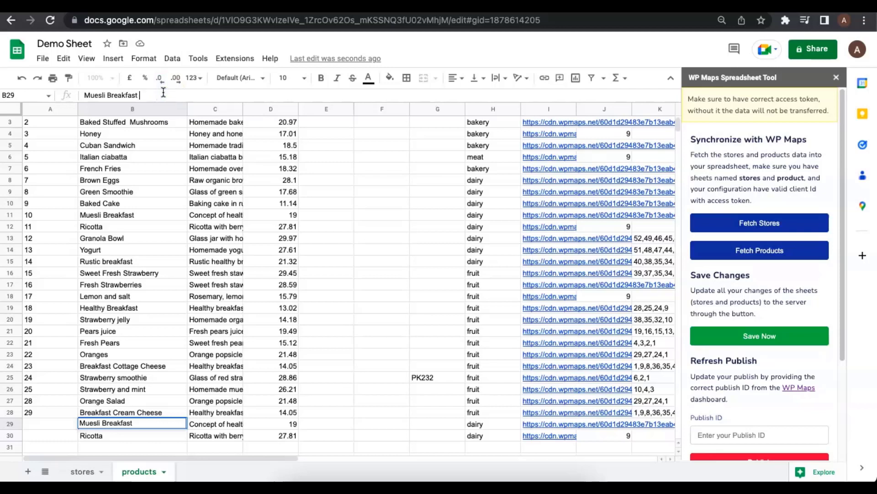
pyautogui.write('Large')
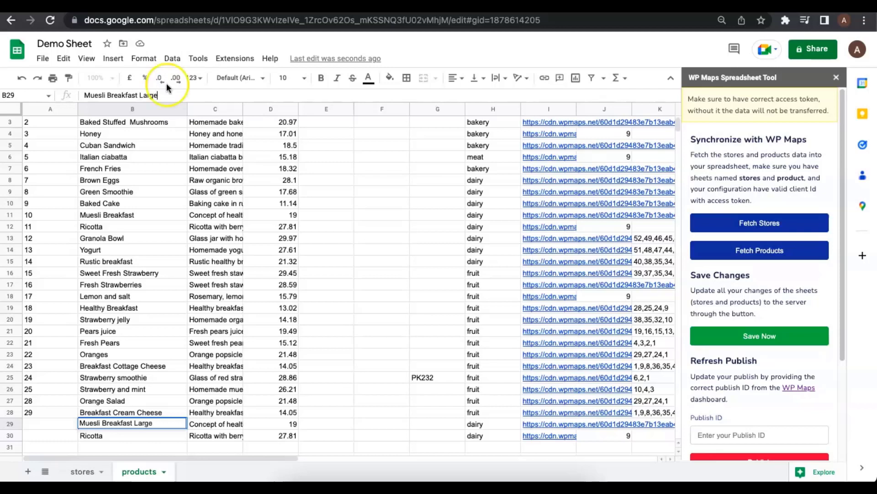
pyautogui.click(175, 437)
pyautogui.click(136, 94)
pyautogui.write('Cheese')
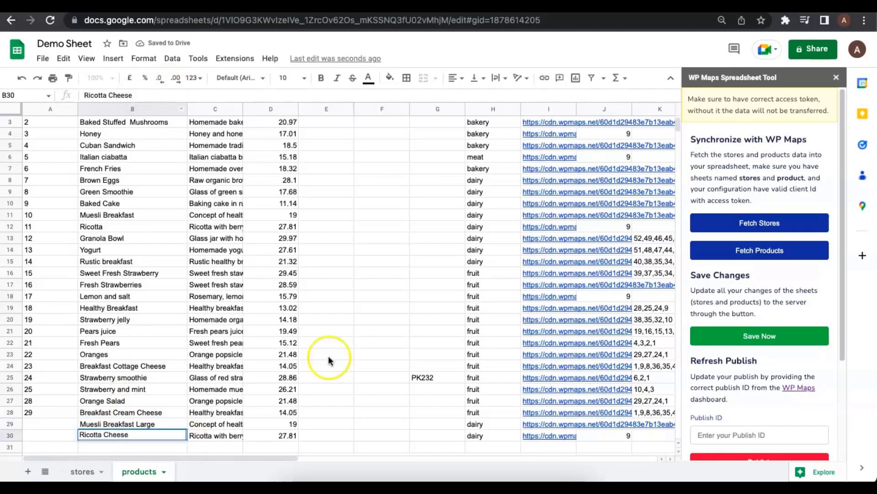
# - Set the copied products' prices to 19.99 in D29 and 27.89 in D30
pyautogui.click(282, 423)
pyautogui.click(120, 94)
pyautogui.write('.')
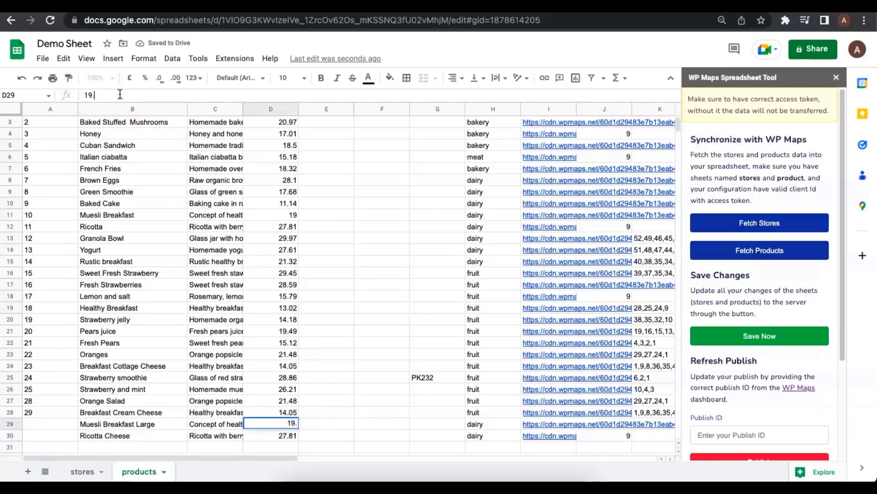
pyautogui.write('99')
pyautogui.click(274, 435)
pyautogui.click(123, 95)
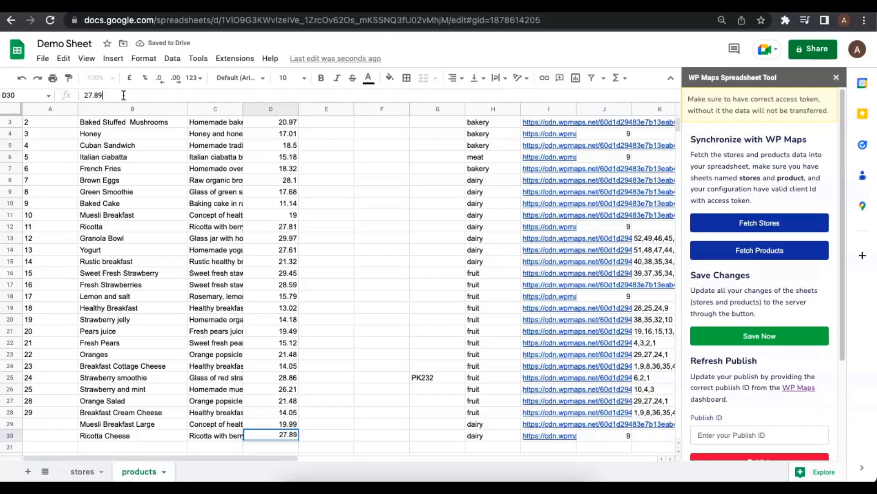
pyautogui.click(473, 453)
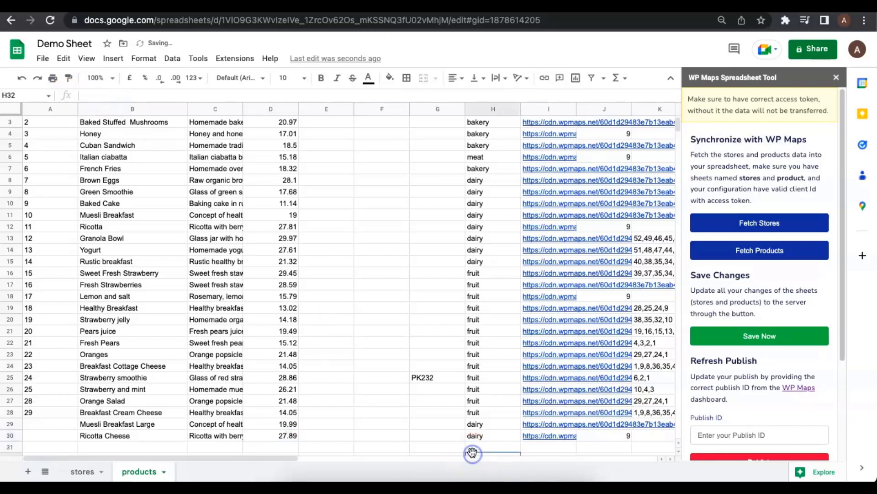
# - Save the new products to WP Maps, dismiss the results and switch to the stores sheet
pyautogui.click(725, 343)
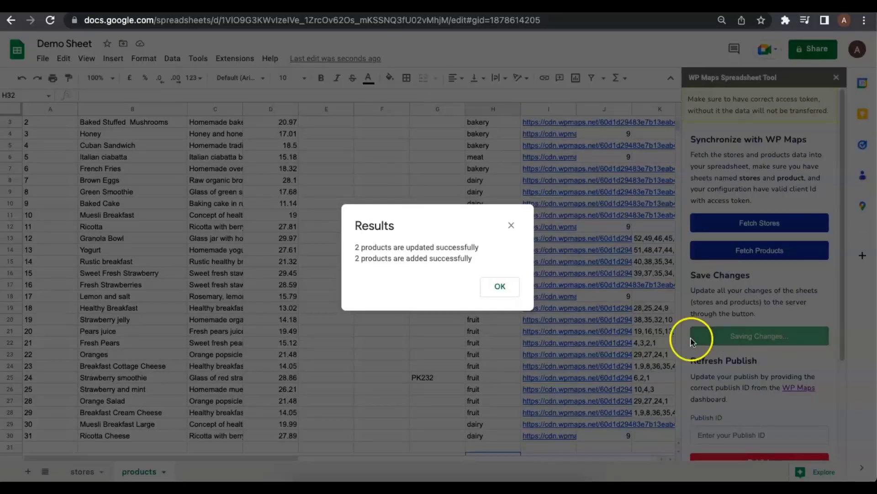
pyautogui.click(509, 288)
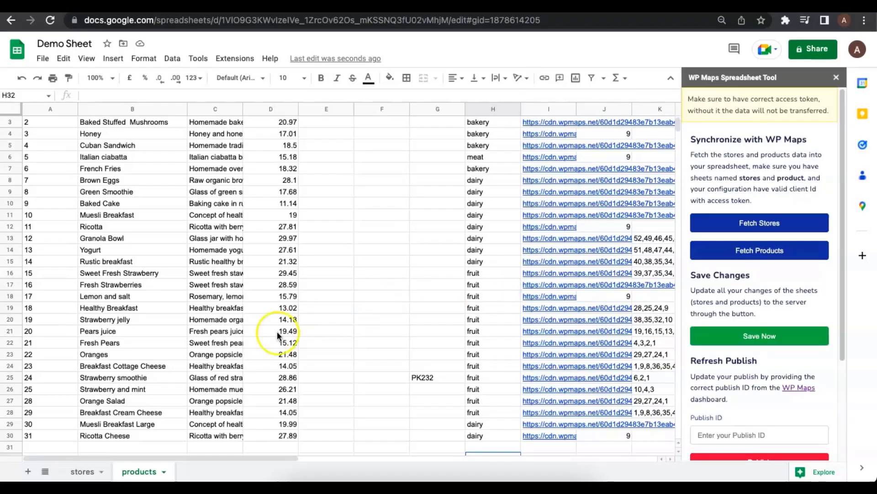
pyautogui.click(80, 472)
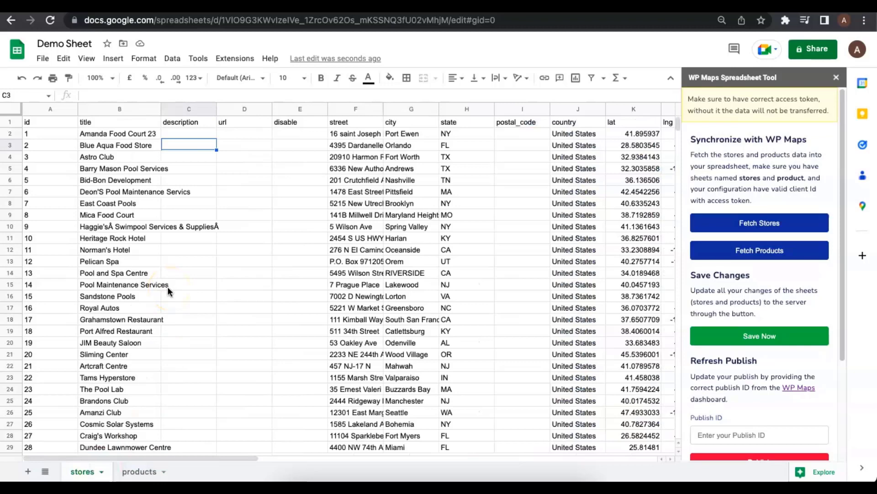
# - Copy rows 19 to 21 of the stores sheet into rows 54 to 56, and clear the copied ids in A54:A56
pyautogui.moveTo(9, 331); pyautogui.dragTo(16, 355)
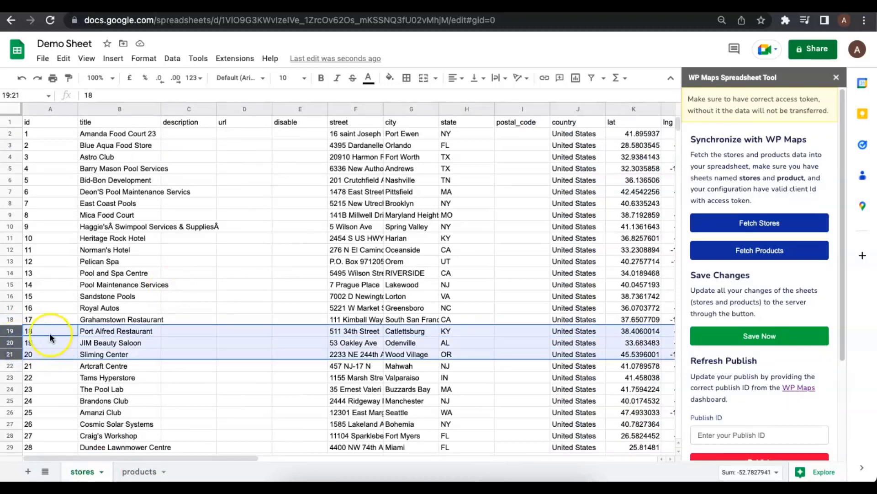
pyautogui.rightClick(16, 333)
pyautogui.click(72, 97)
pyautogui.scroll(-8, 149, 341)
pyautogui.scroll(-1, 149, 342)
pyautogui.click(69, 364)
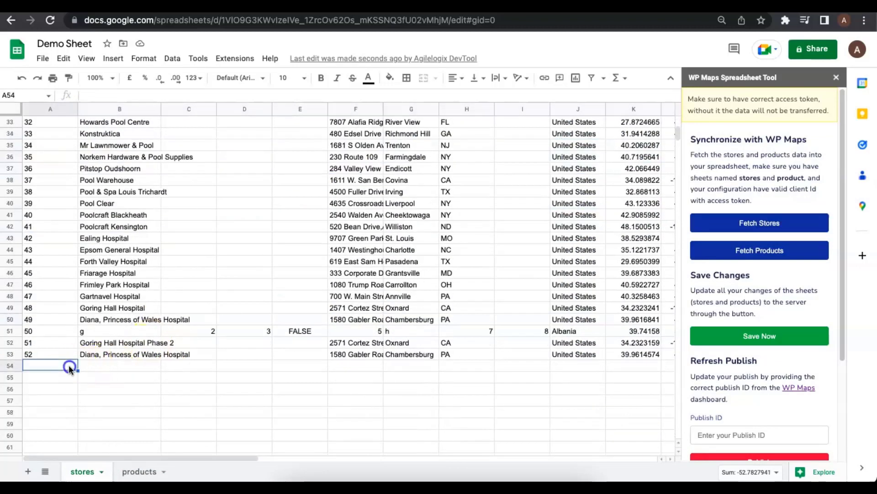
pyautogui.hotkey('ctrl', 'v')
pyautogui.click(78, 376)
pyautogui.moveTo(58, 366); pyautogui.dragTo(55, 396)
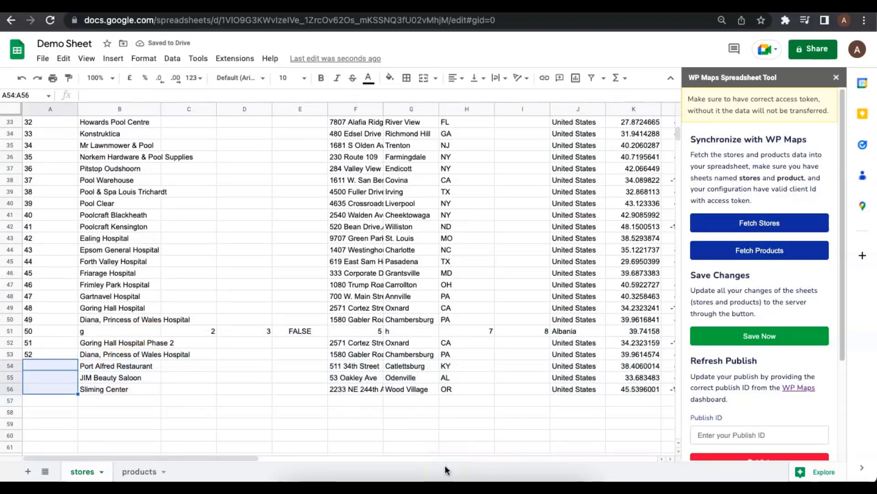
# - Clear the latitude and longitude values of the copied stores in K54:L56
pyautogui.moveTo(241, 457); pyautogui.dragTo(332, 457)
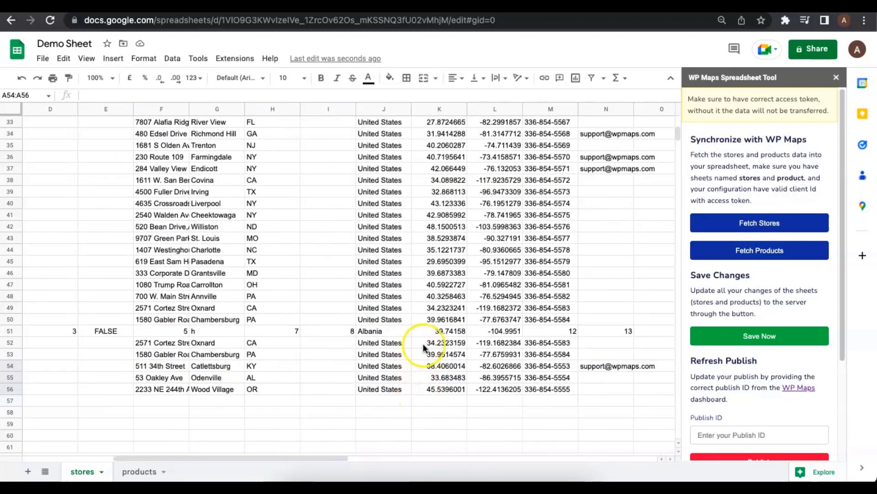
pyautogui.moveTo(424, 347); pyautogui.dragTo(446, 364)
pyautogui.moveTo(319, 457)
pyautogui.mouseDown()
pyautogui.moveTo(220, 460)
pyautogui.moveTo(320, 458)
pyautogui.mouseUp()
pyautogui.moveTo(422, 364); pyautogui.dragTo(481, 390)
pyautogui.press('Delete')
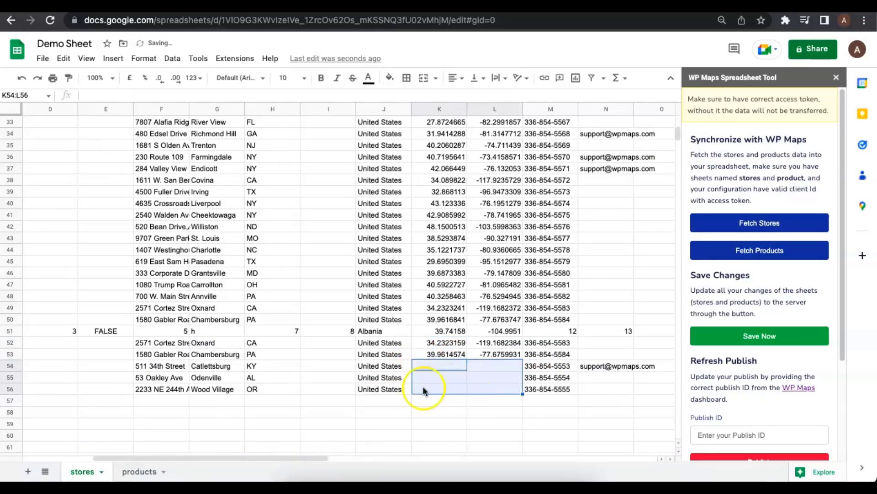
# - Rename the copied stores to "Port Alfred Restaurant Part 2" in B54, "Jim's Beauty Saloon" in B55 and "Sliming Center Main" in B56
pyautogui.moveTo(315, 459); pyautogui.dragTo(242, 458)
pyautogui.click(117, 365)
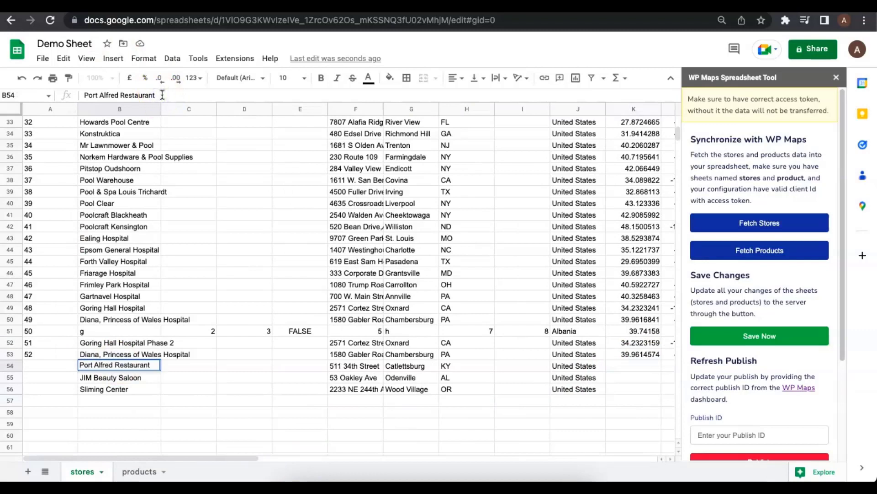
pyautogui.write('2')
pyautogui.click(144, 377)
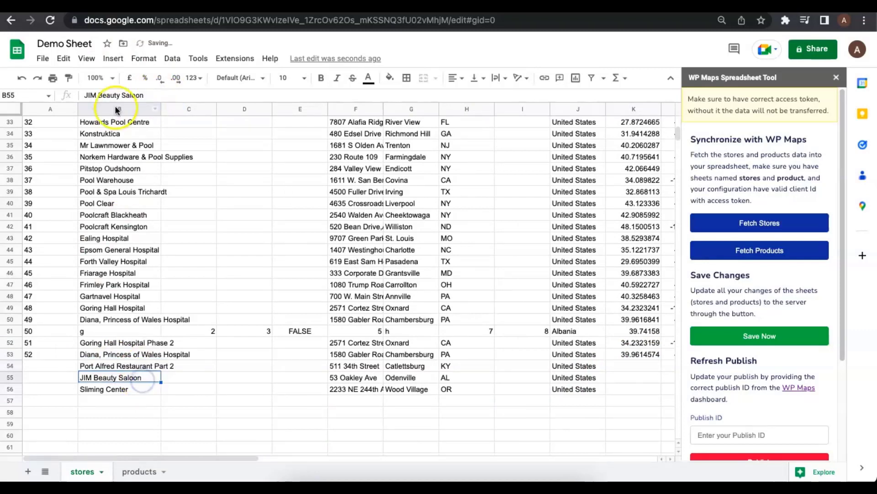
pyautogui.doubleClick(90, 95)
pyautogui.write("Jim's")
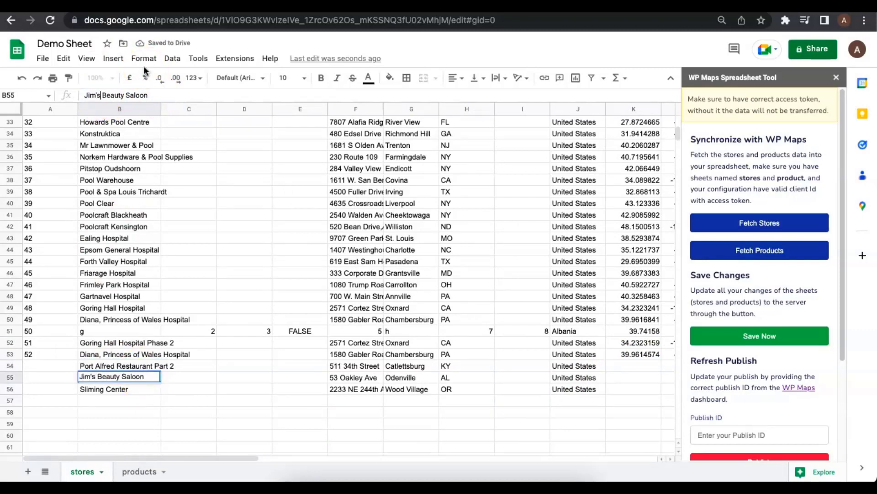
pyautogui.click(112, 388)
pyautogui.click(139, 96)
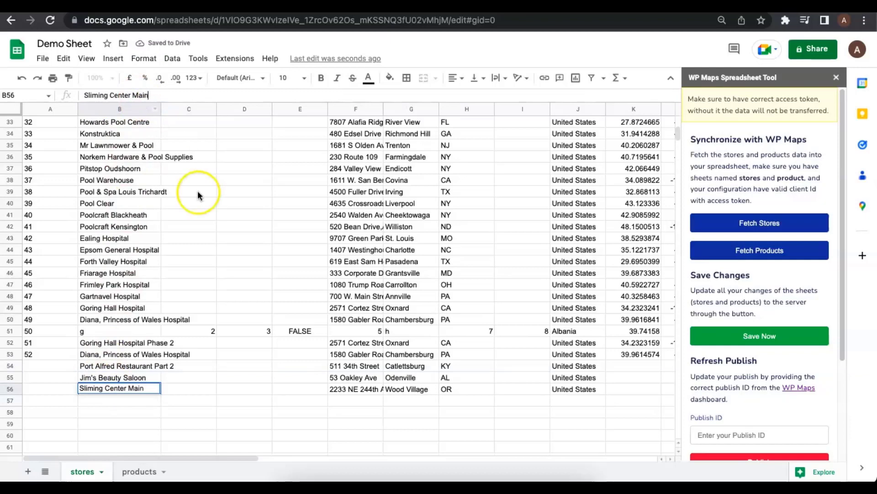
# - Geocode the addresses of the three new stores in rows 54 to 56 and check their coordinates
pyautogui.moveTo(105, 366); pyautogui.dragTo(112, 387)
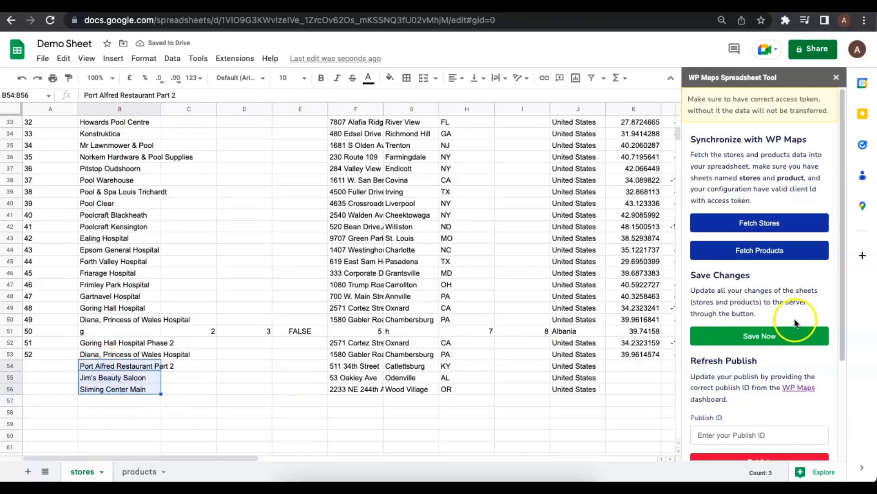
pyautogui.scroll(-3, 784, 330)
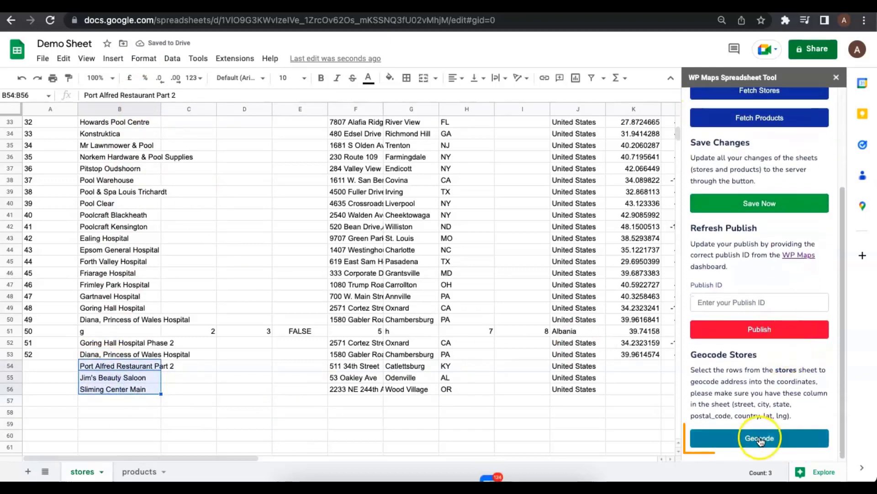
pyautogui.click(760, 438)
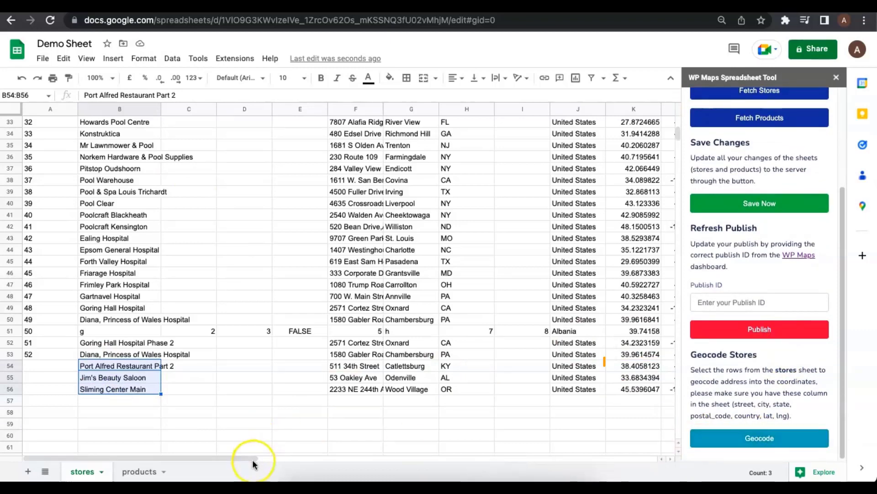
pyautogui.moveTo(251, 459); pyautogui.dragTo(337, 463)
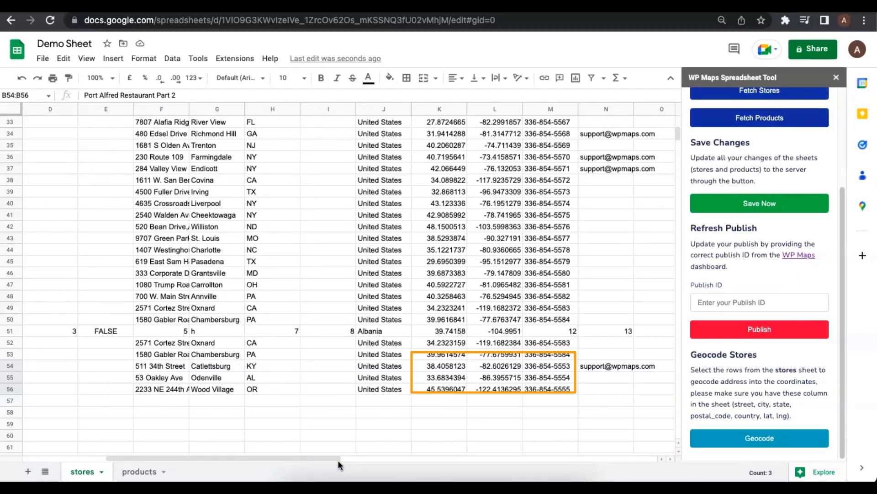
# - Save the new stores to WP Maps and dismiss the results
pyautogui.click(781, 208)
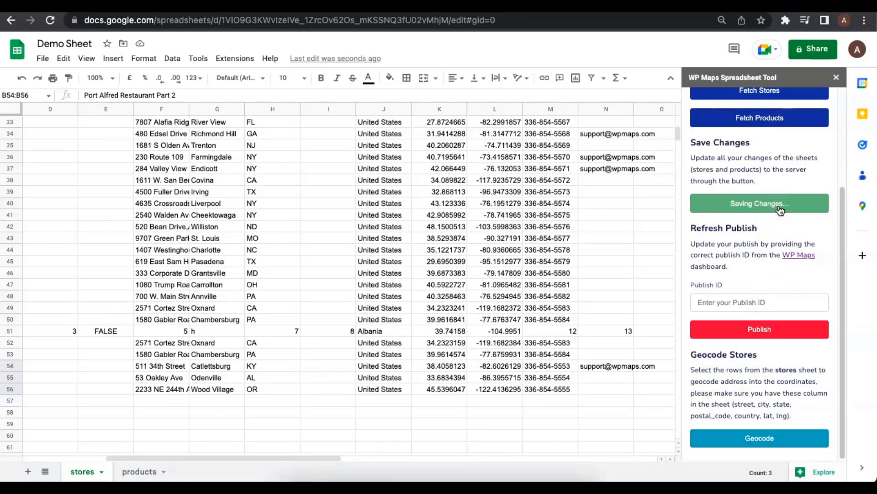
pyautogui.moveTo(313, 458); pyautogui.dragTo(270, 458)
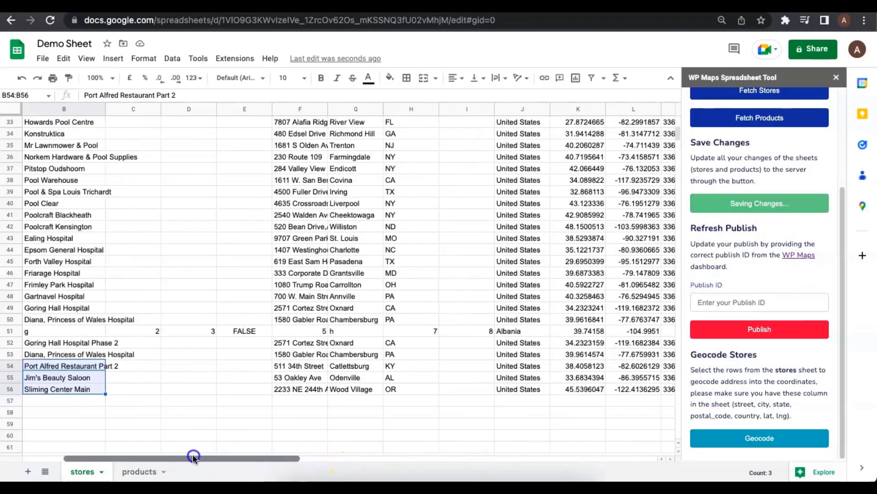
pyautogui.moveTo(194, 456); pyautogui.dragTo(190, 454)
pyautogui.click(497, 290)
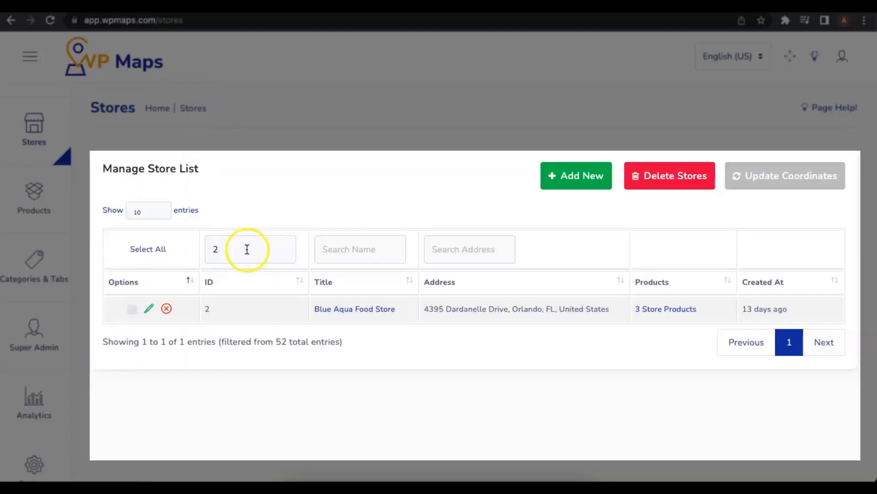
# - Switch to the WP Maps store list and look up the new stores by ID, ending with ID 55
pyautogui.moveTo(246, 249); pyautogui.dragTo(169, 251)
pyautogui.press('BackSpace')
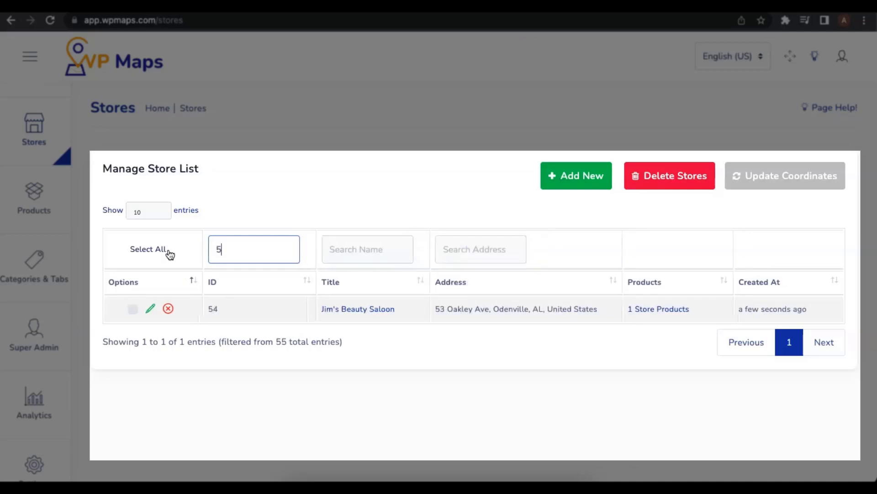
pyautogui.write('5')
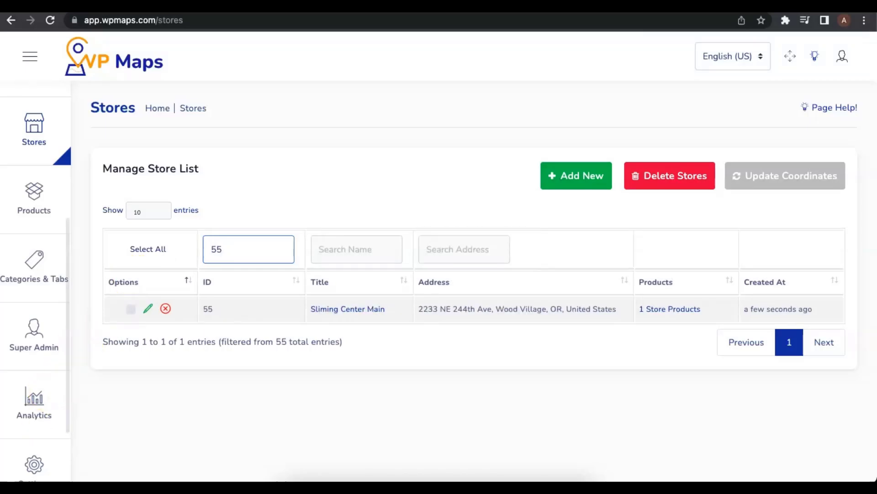
# - Edit the Sliming Center Main store, replace the last four digits of its phone number, and save the store
pyautogui.click(148, 309)
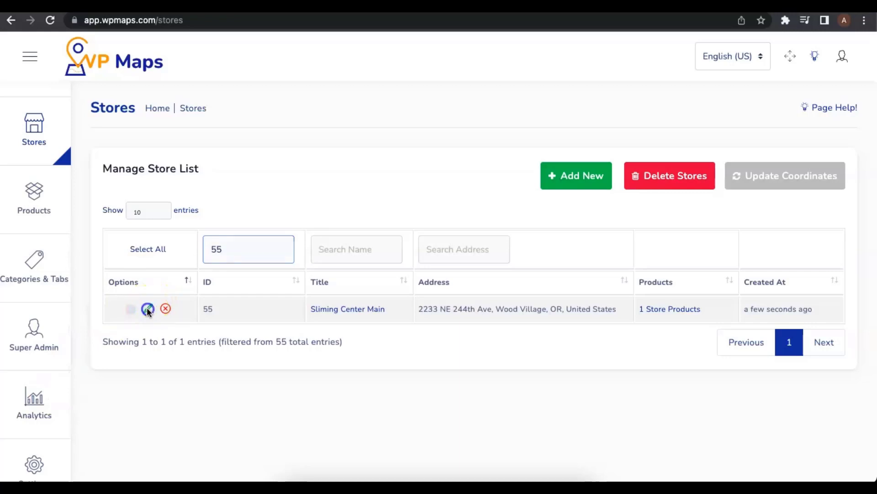
pyautogui.scroll(-1, 354, 279)
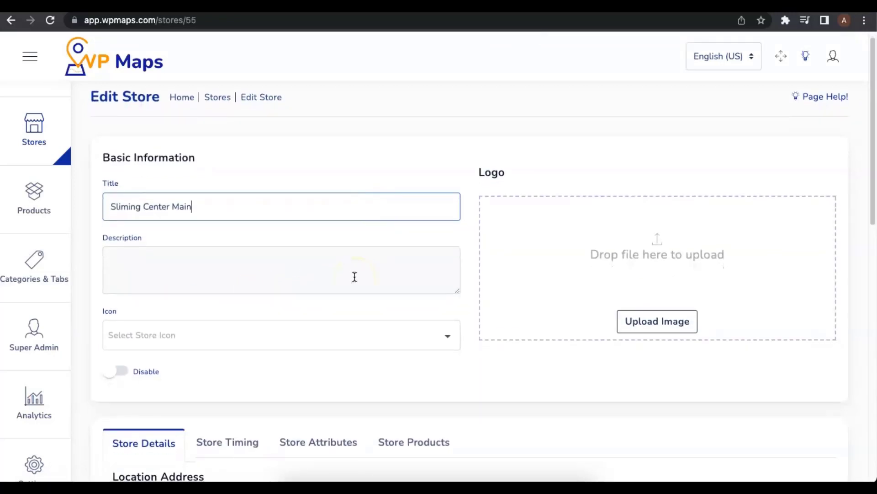
pyautogui.scroll(-5, 354, 277)
pyautogui.scroll(-7, 370, 262)
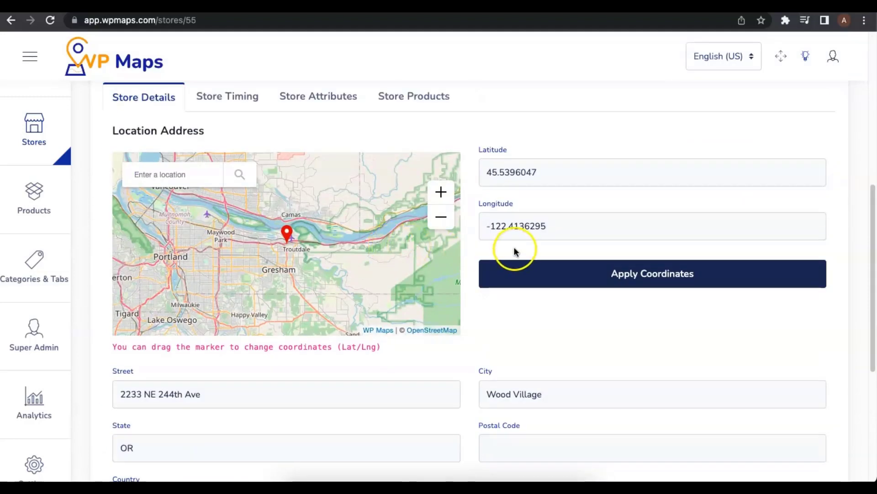
pyautogui.scroll(-3, 510, 261)
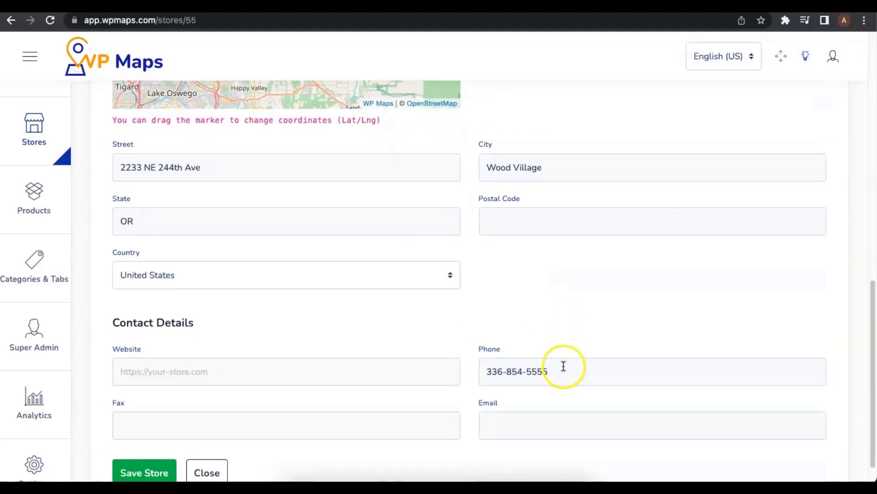
pyautogui.moveTo(554, 371); pyautogui.dragTo(529, 373)
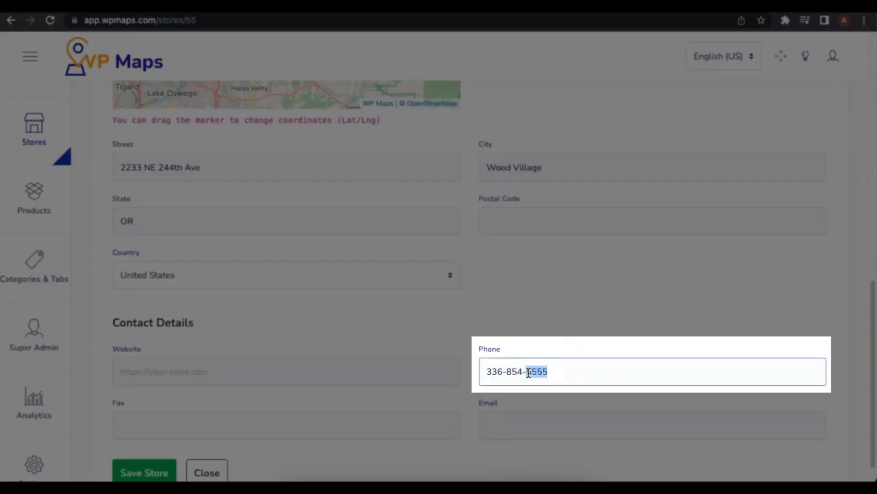
pyautogui.write('56')
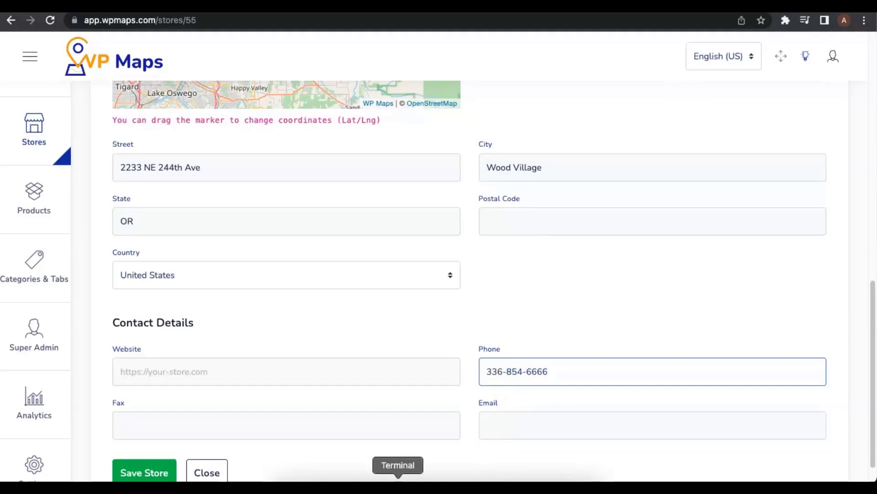
pyautogui.click(148, 473)
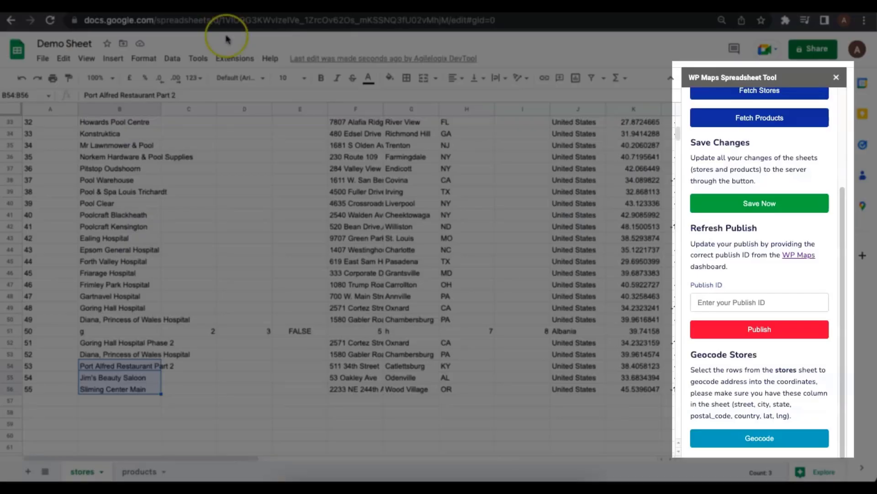
# - Switch to the Demo Sheet, fetch the stores from WP Maps and check the phone number in row 56
pyautogui.scroll(3, 751, 278)
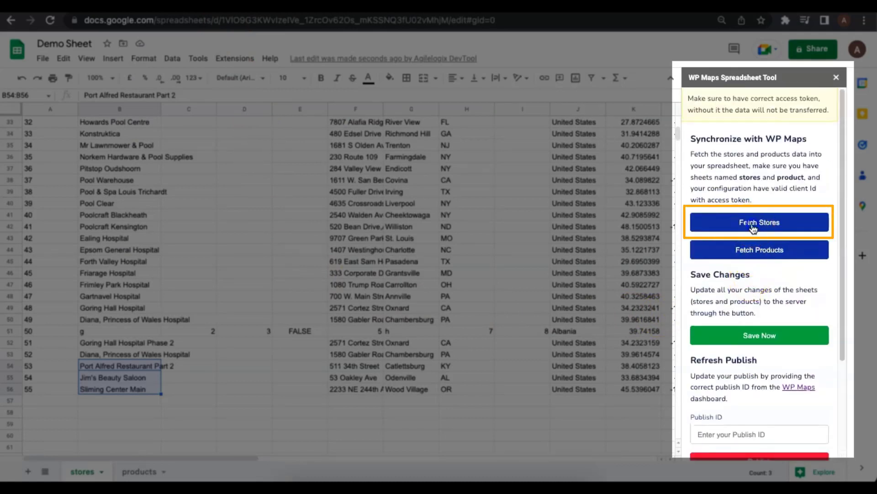
pyautogui.click(753, 225)
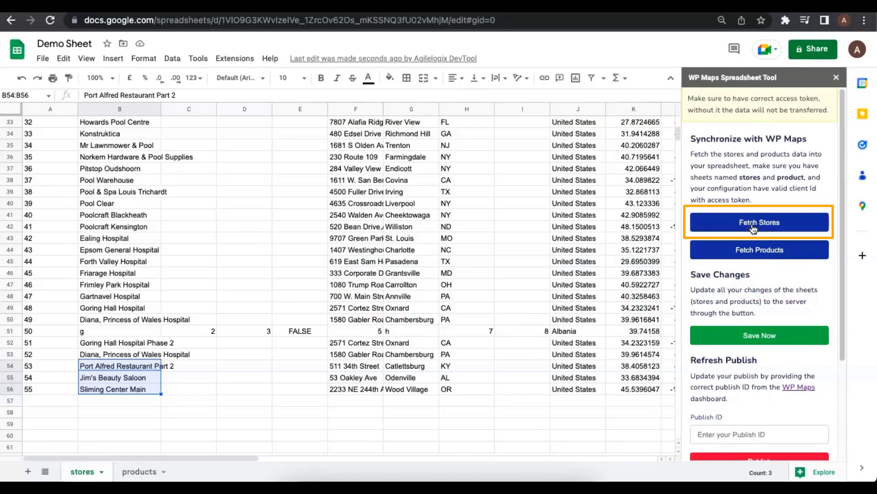
pyautogui.moveTo(251, 458); pyautogui.dragTo(355, 457)
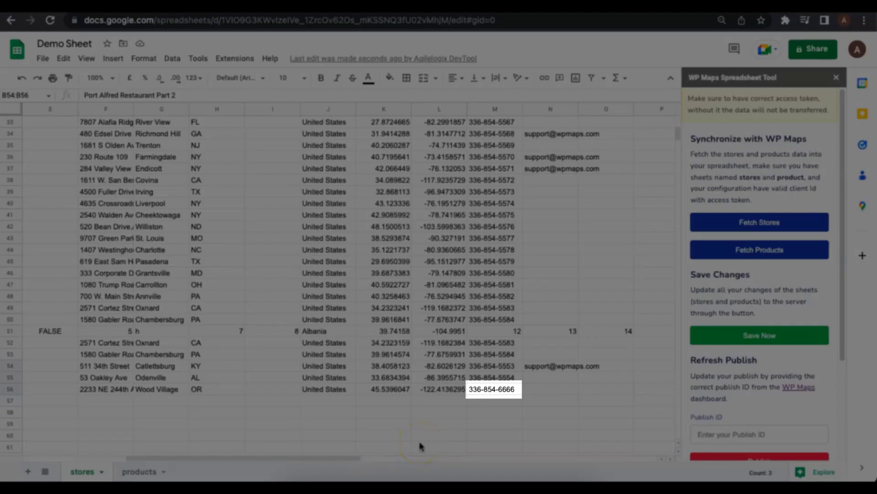
pyautogui.click(356, 458)
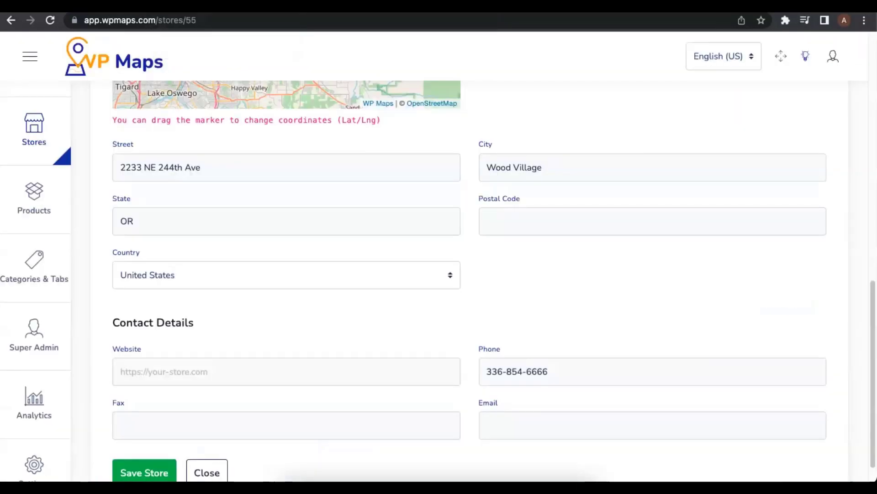
# - Switch to WP Maps, open the Widgets page and copy the Build ID of Demo Build
pyautogui.moveTo(35, 141)
pyautogui.scroll(2, 37, 249)
pyautogui.scroll(3, 41, 249)
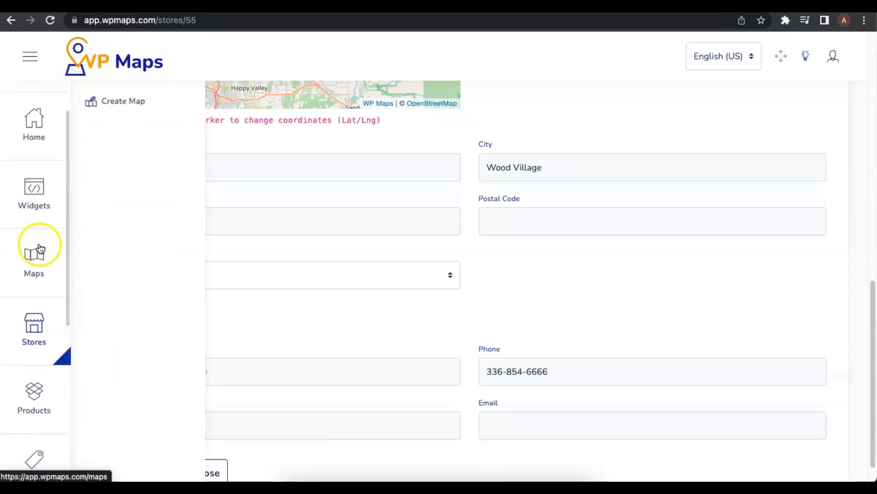
pyautogui.click(39, 218)
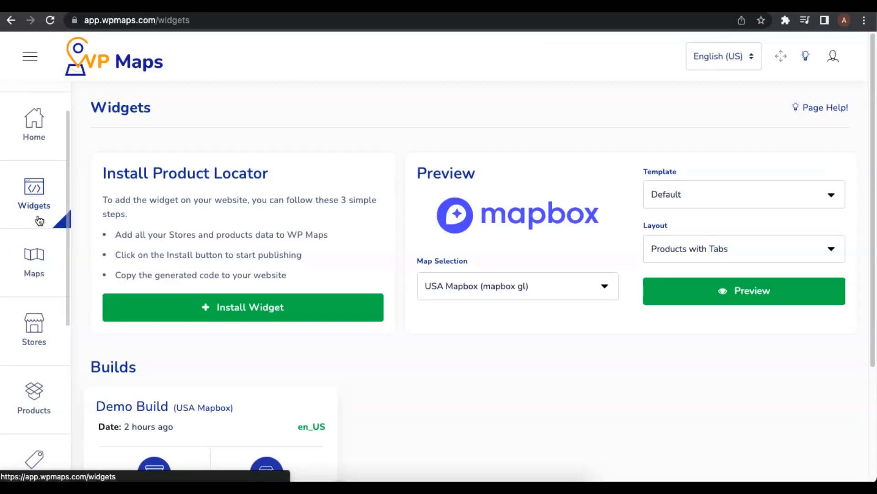
pyautogui.scroll(-3, 389, 286)
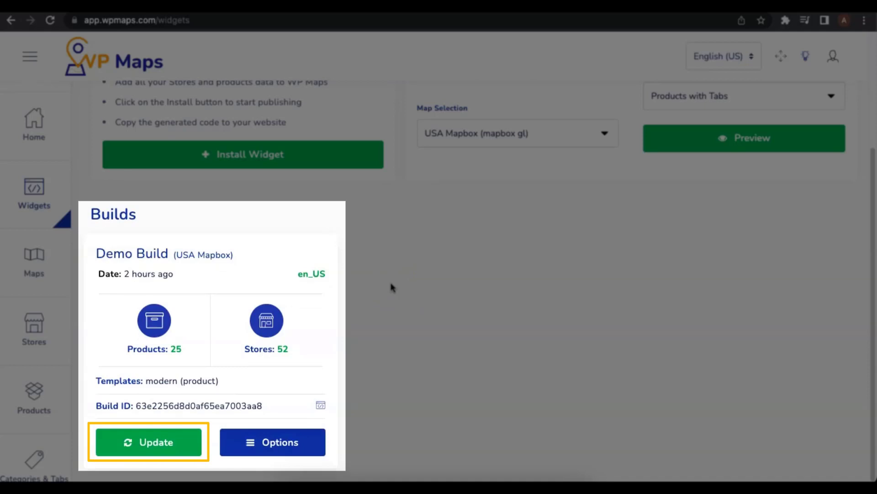
pyautogui.click(262, 406)
pyautogui.moveTo(262, 405); pyautogui.dragTo(137, 407)
pyautogui.hotkey('ctrl', 'c')
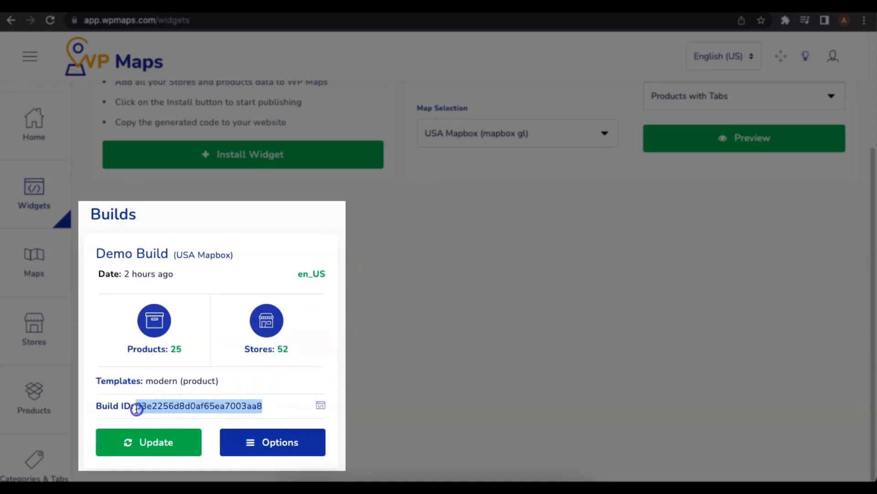
pyautogui.rightClick(138, 407)
pyautogui.click(160, 375)
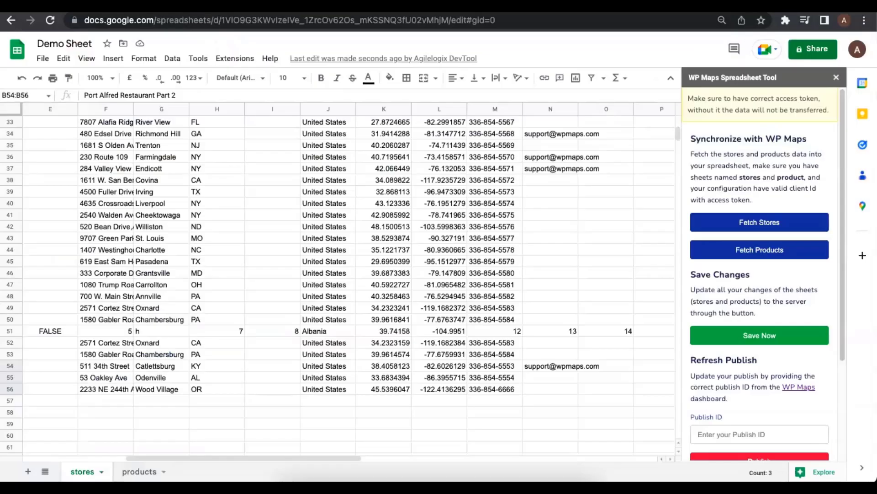
# - In the Demo Sheet's add-on, enter the copied Build ID as the Publish ID, republish the widget and dismiss the message
pyautogui.scroll(-2, 734, 314)
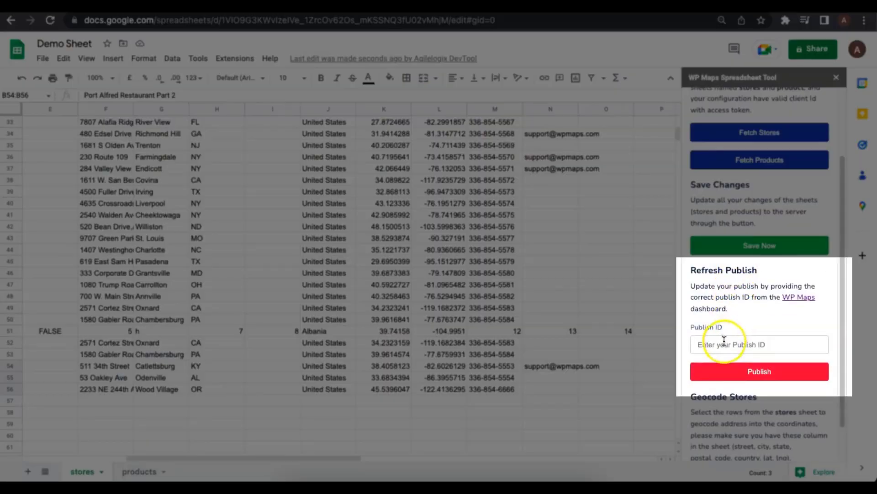
pyautogui.rightClick(720, 346)
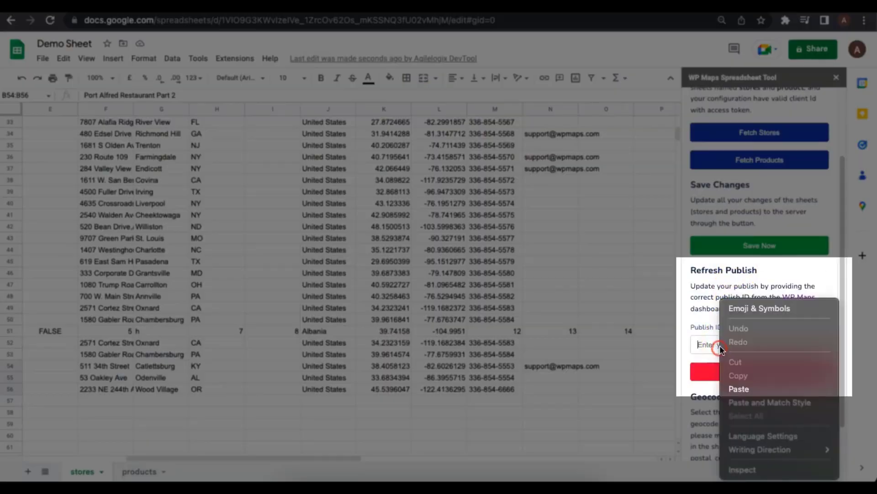
pyautogui.click(739, 388)
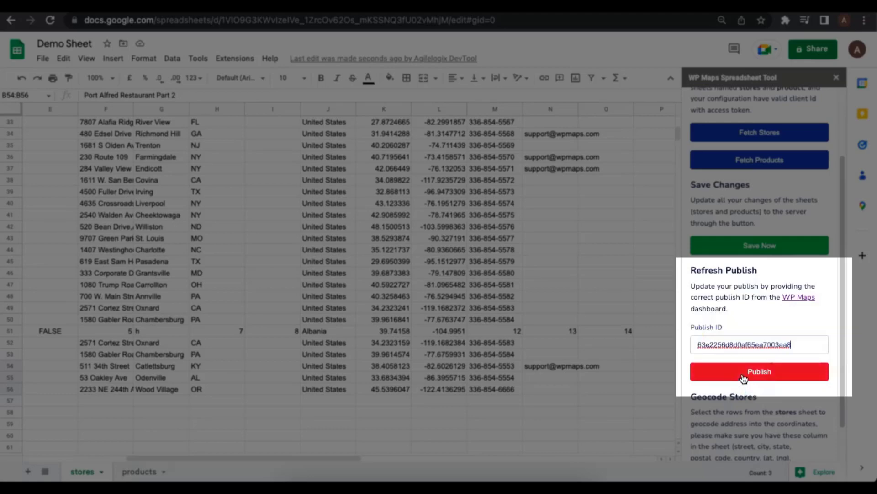
pyautogui.click(743, 378)
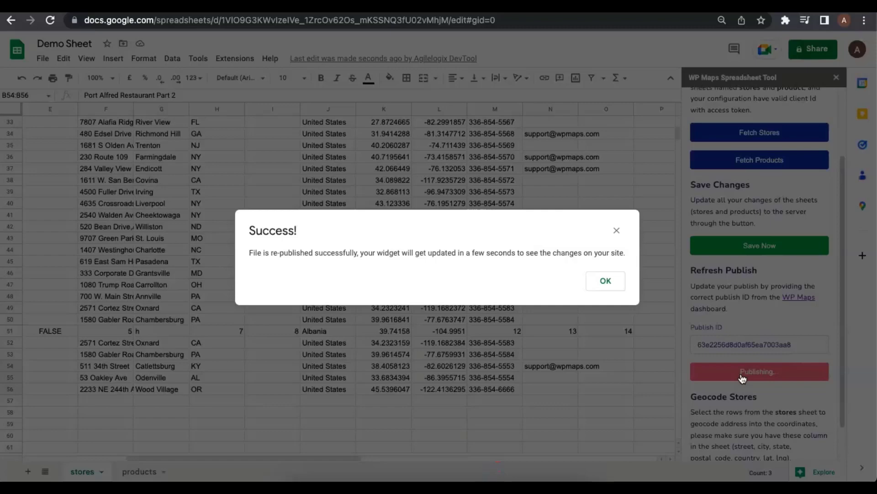
pyautogui.click(605, 281)
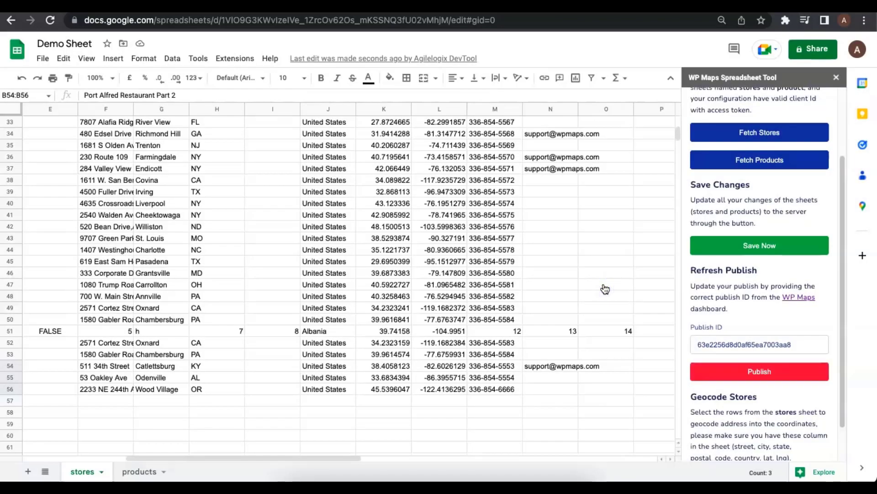